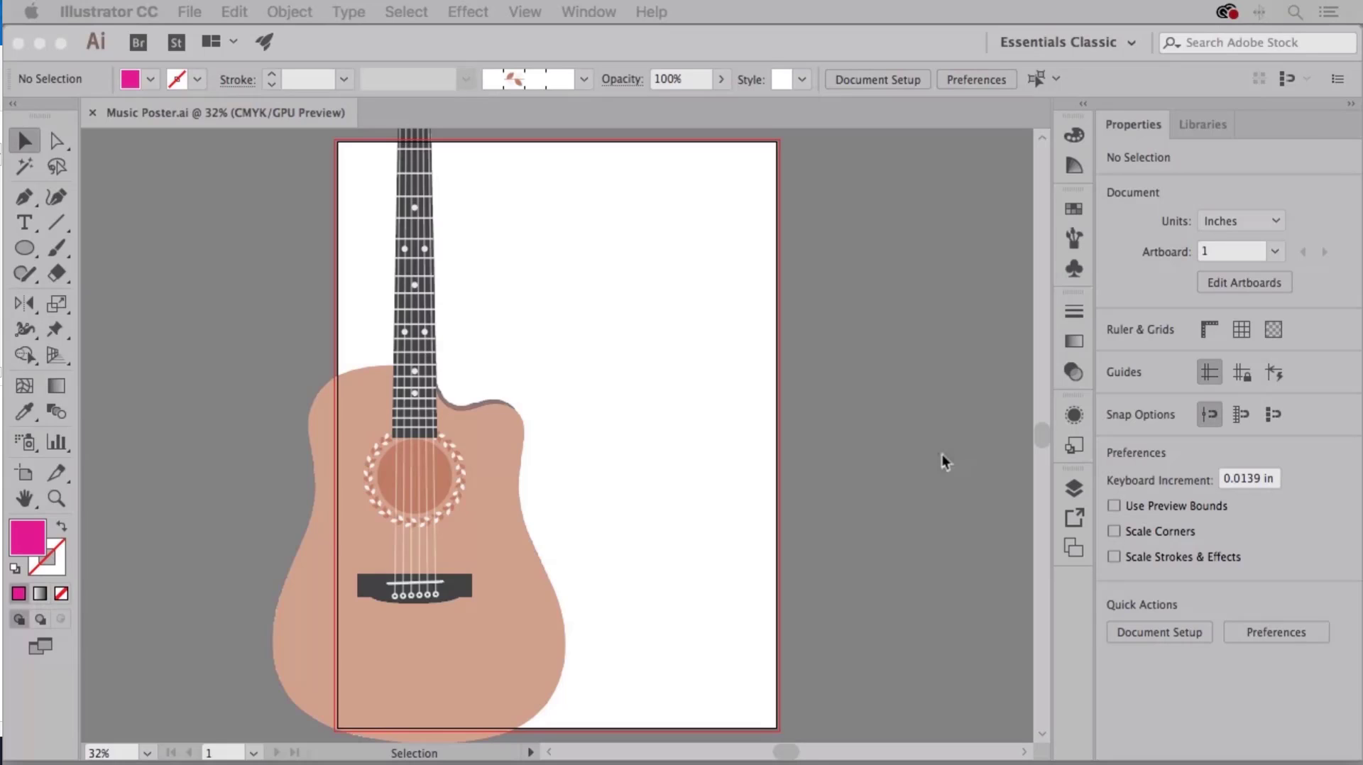
Create a new layer named Text Background above the Guitar layer
click(1072, 482)
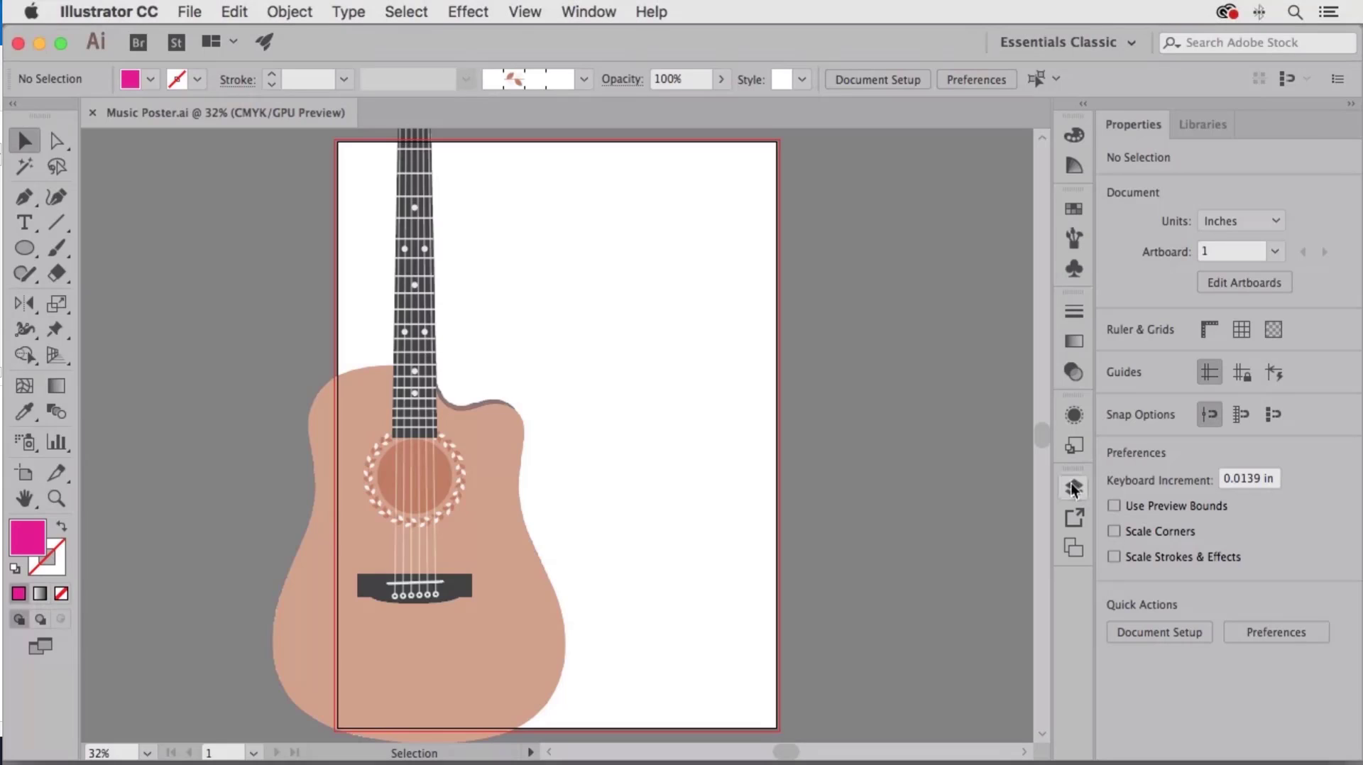
click(1072, 485)
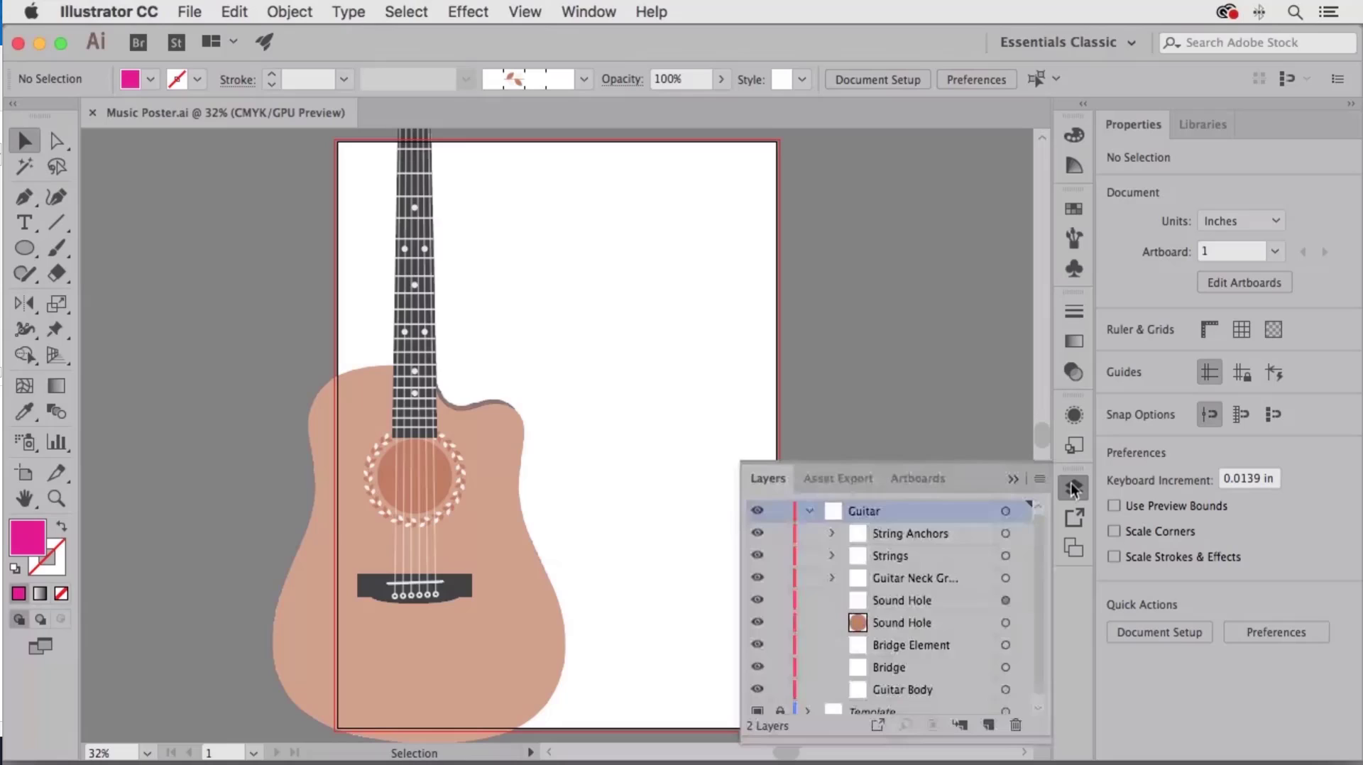
click(809, 511)
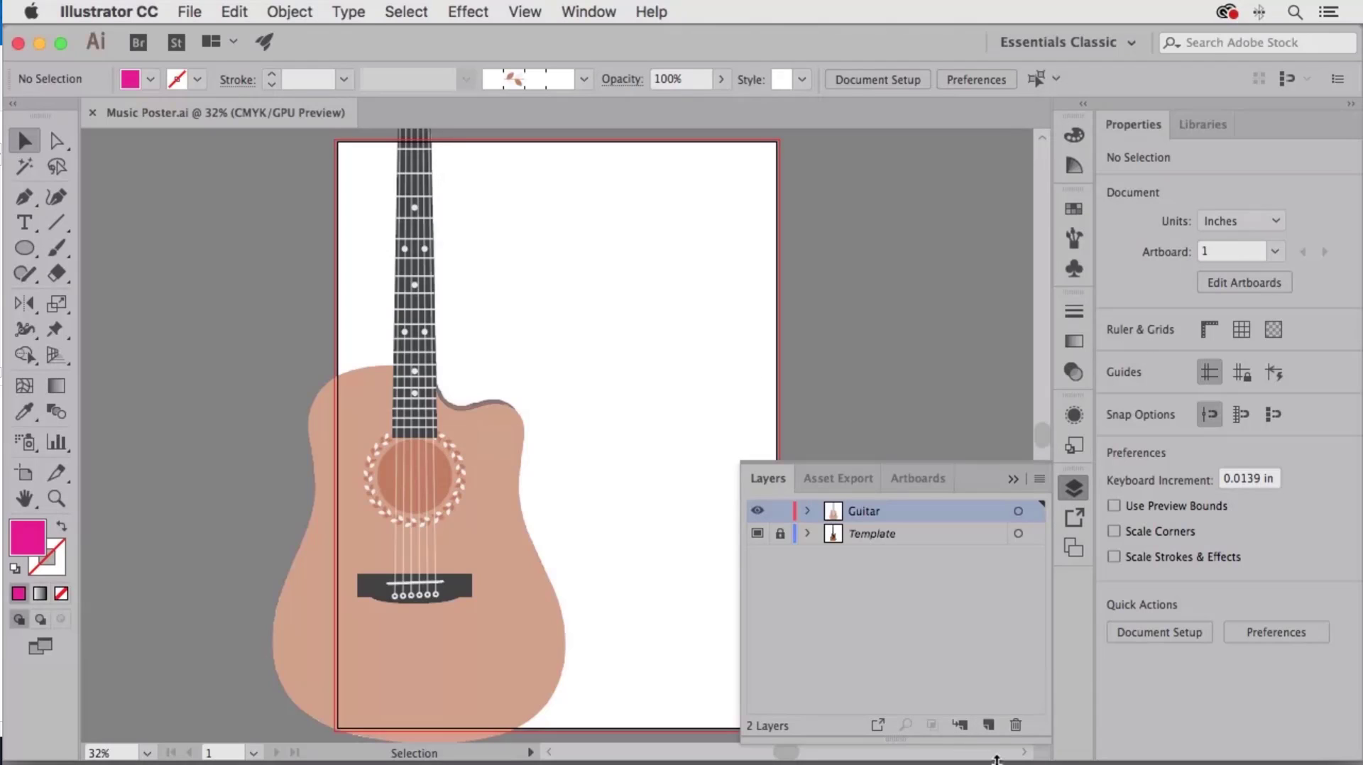
alt+click(988, 725)
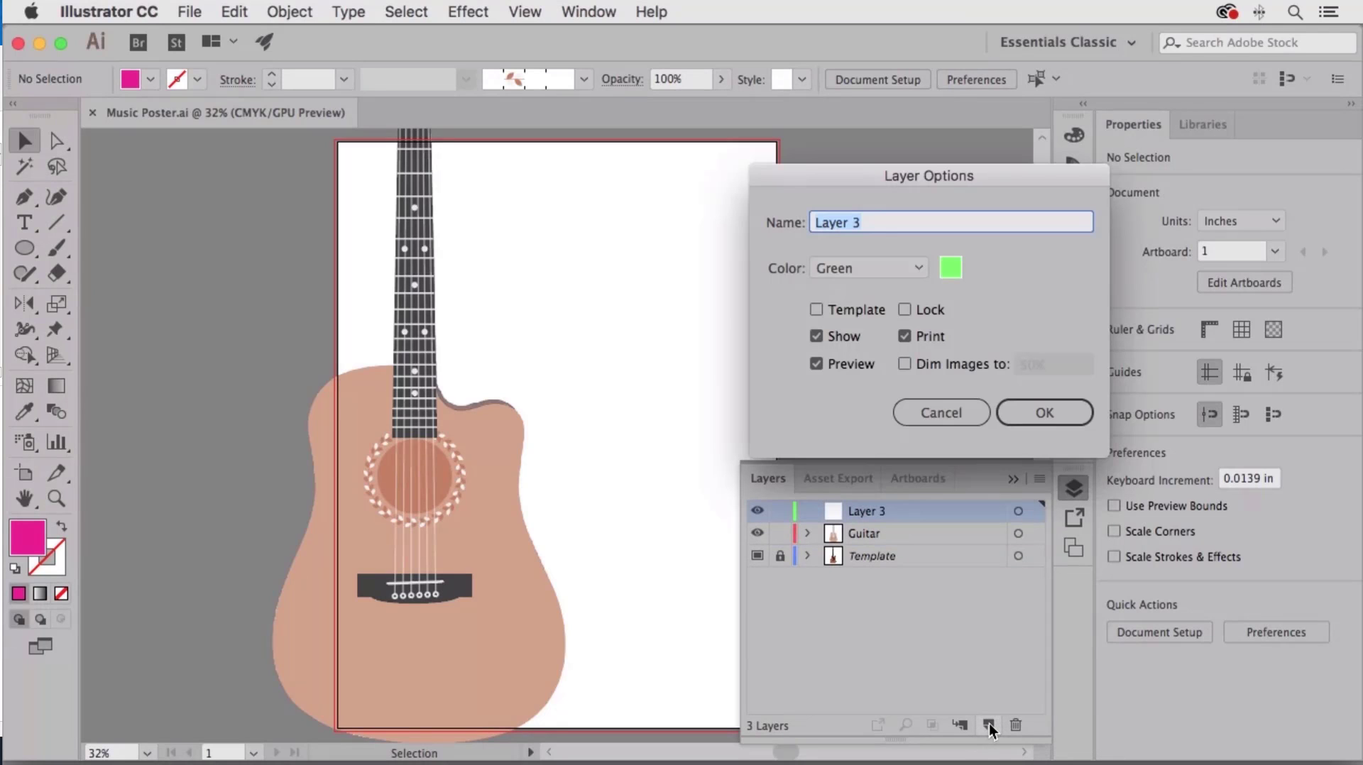
text(Text Background)
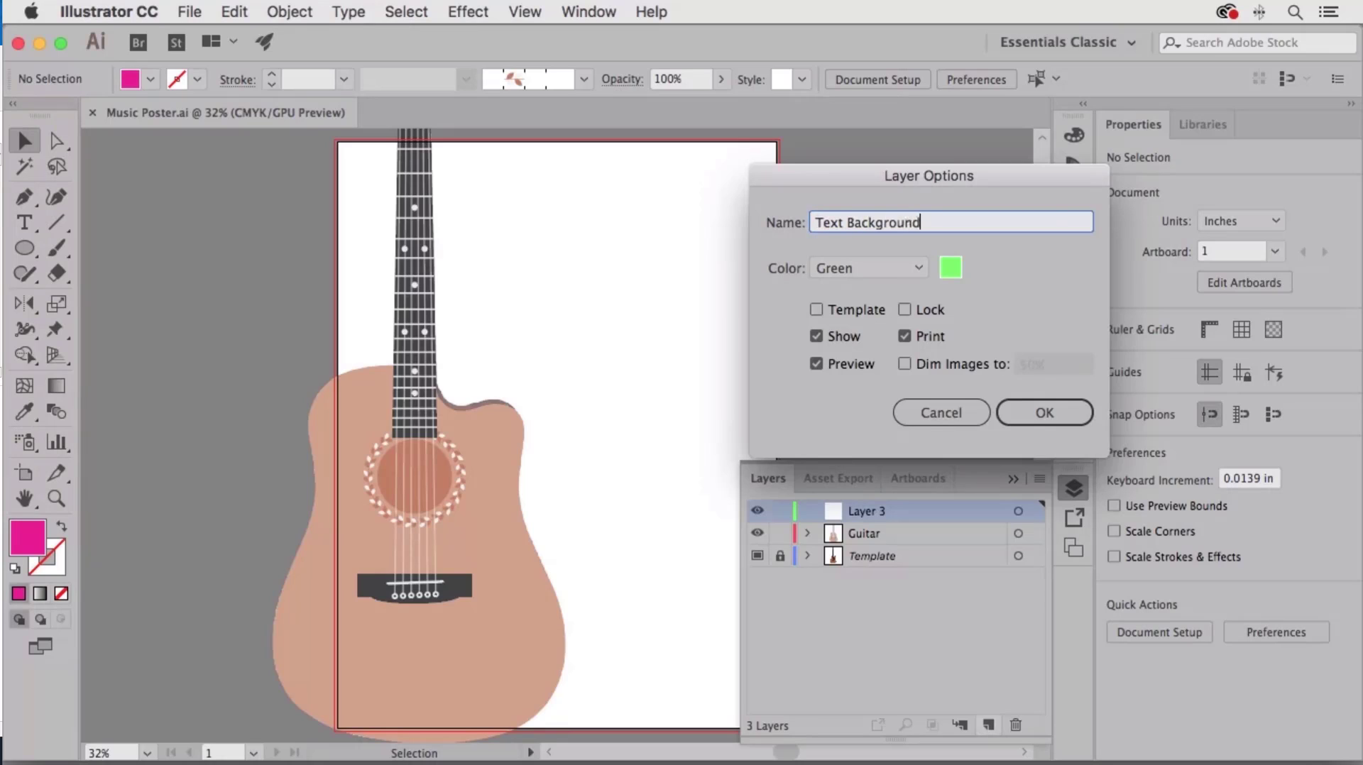
key(Return)
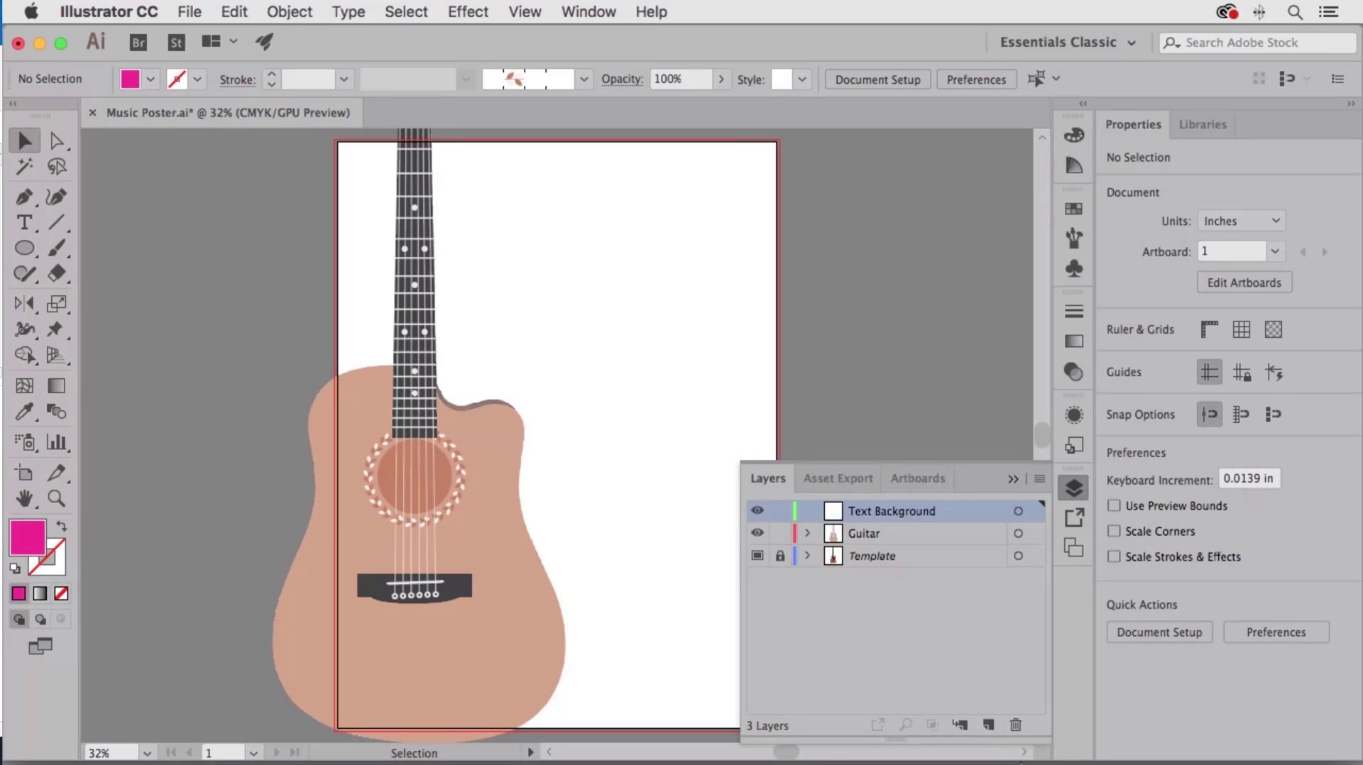
Lock the Guitar layer so that only the Text Background layer stays editable
click(780, 533)
click(781, 555)
click(1074, 490)
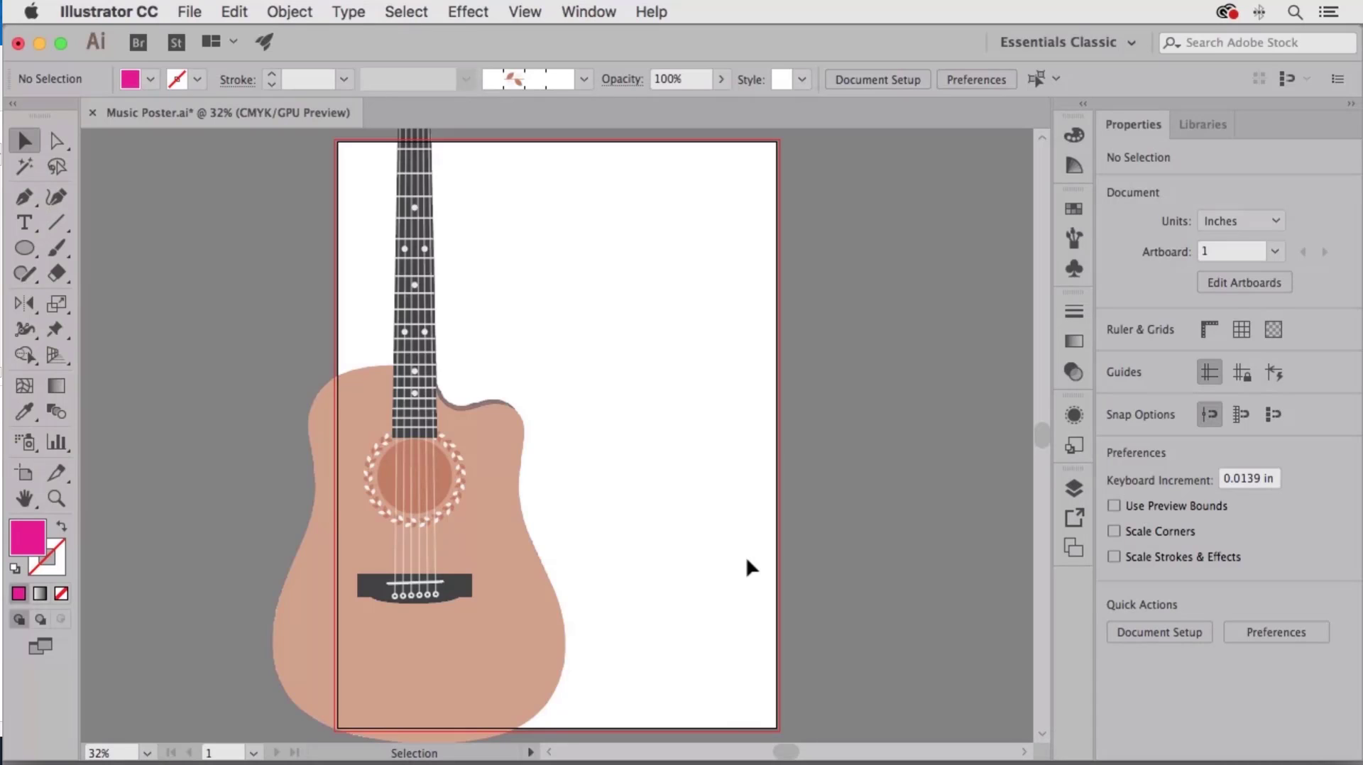
Place Bark.JPG as a linked image about 14.26 by 19.01 in on the artboard and trace it with the default Image Trace settings
click(197, 9)
click(240, 325)
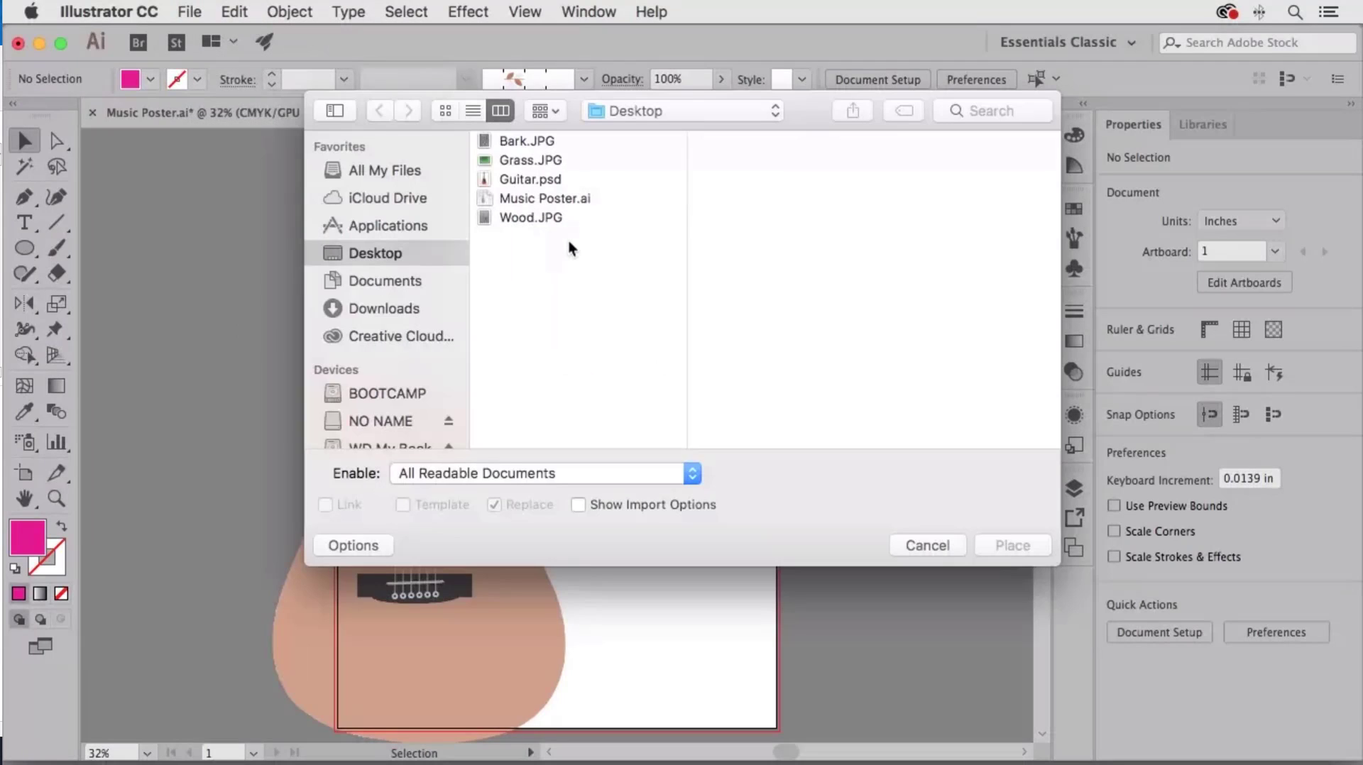
click(513, 140)
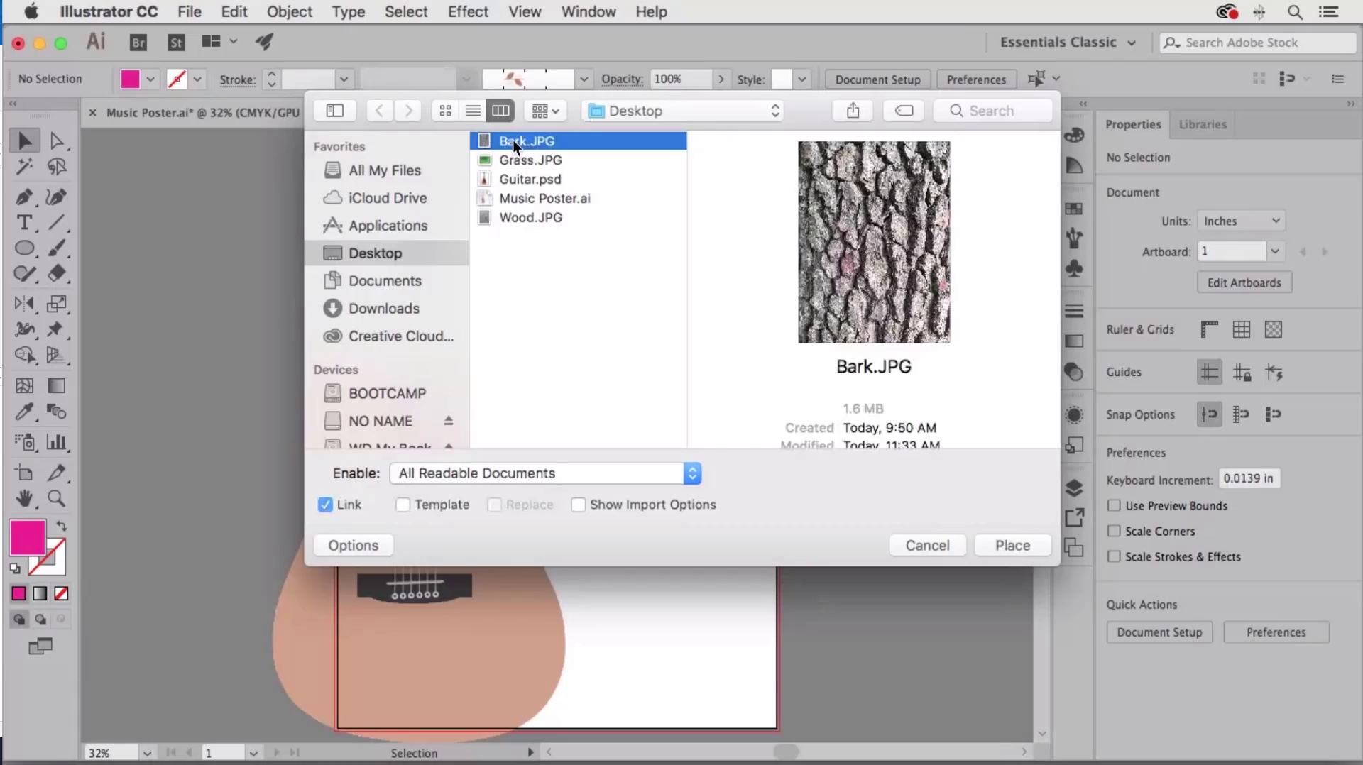
click(521, 162)
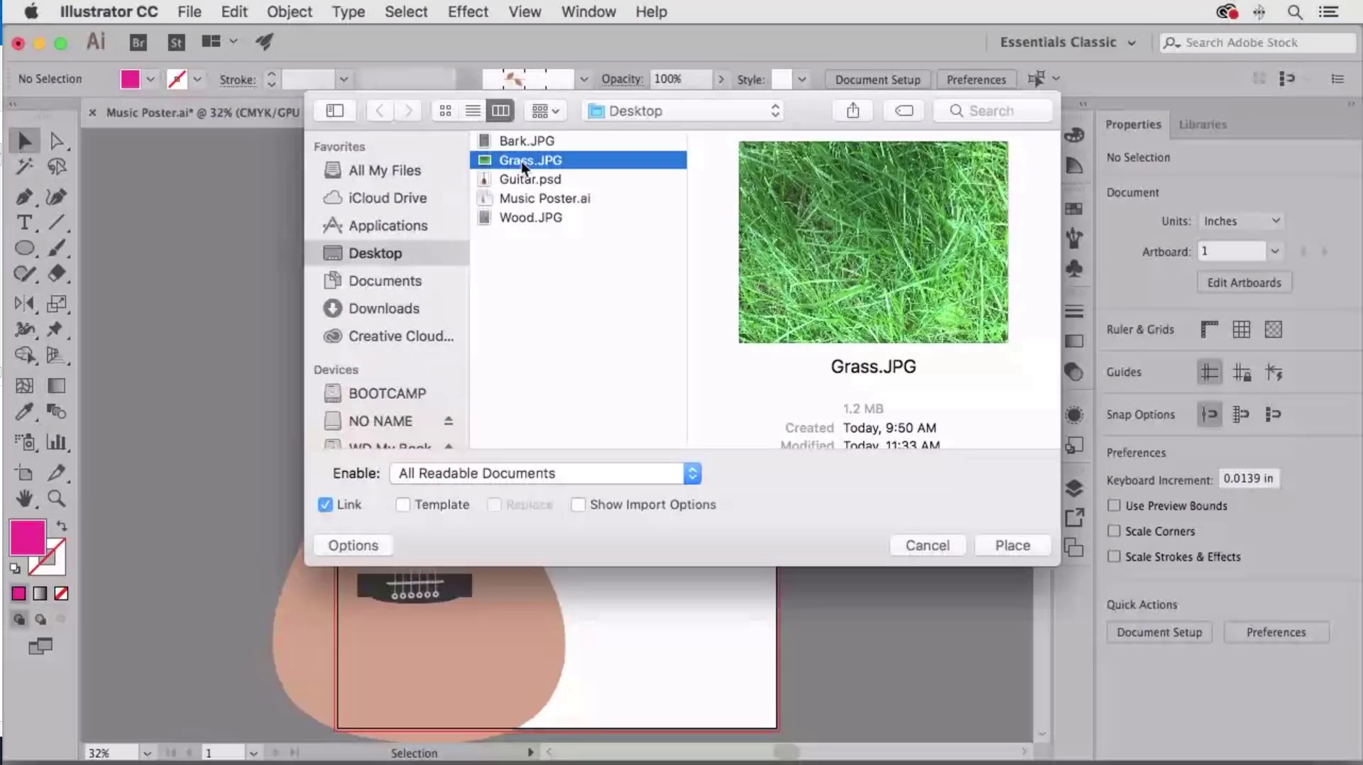
click(514, 218)
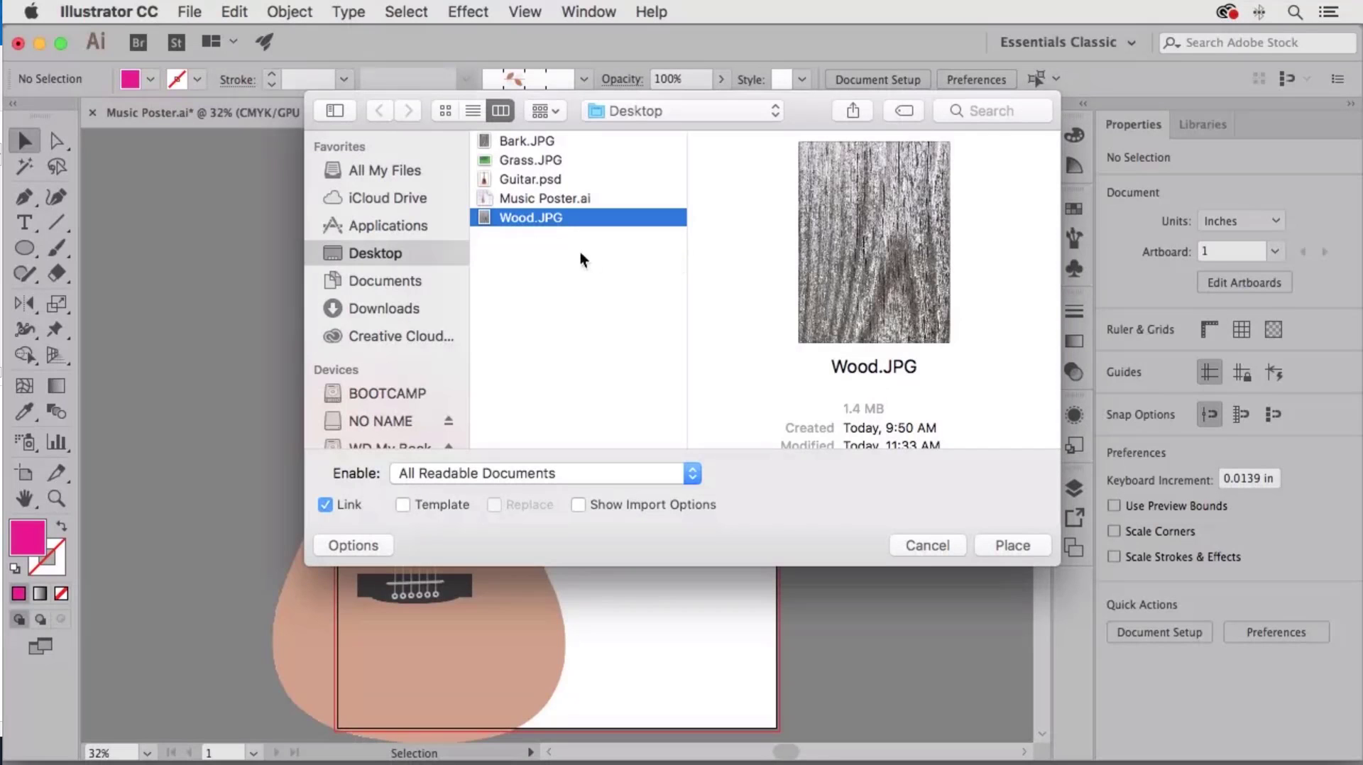
click(517, 142)
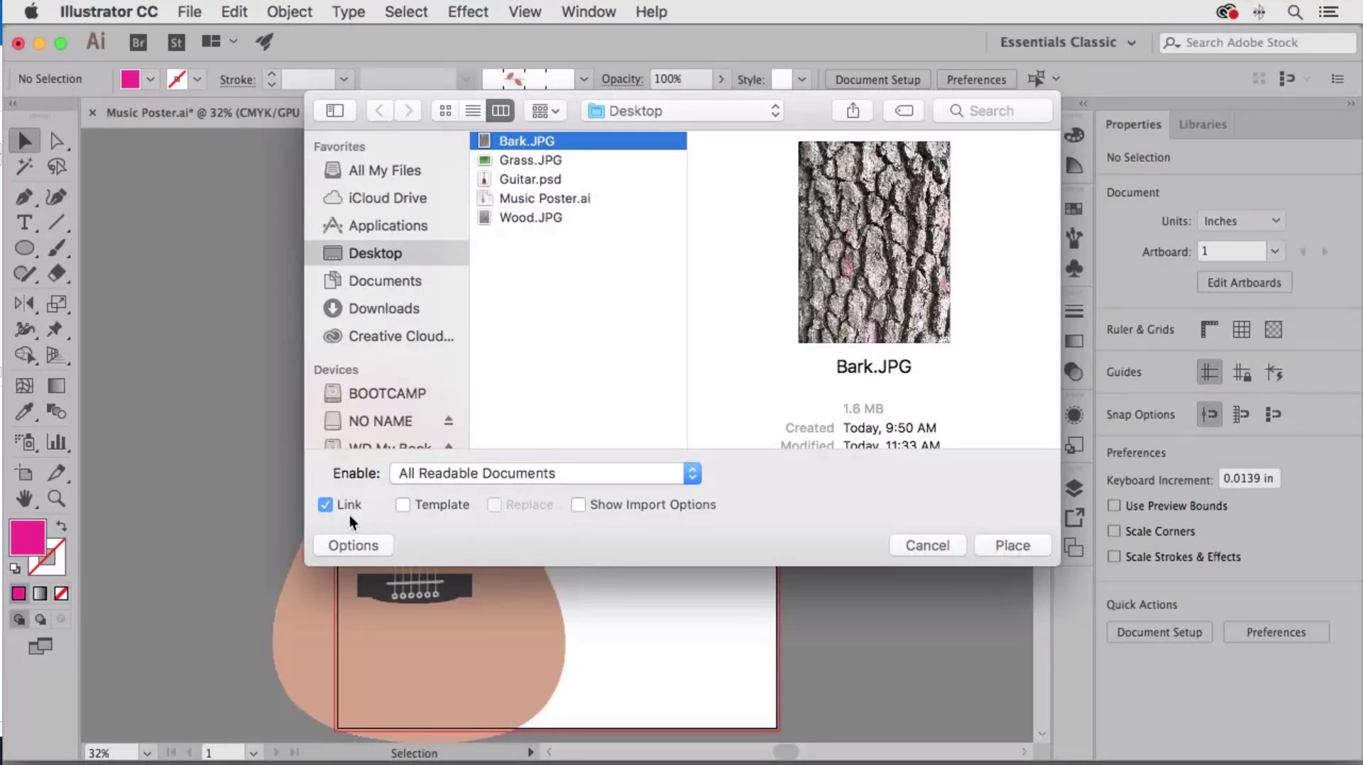
click(1012, 545)
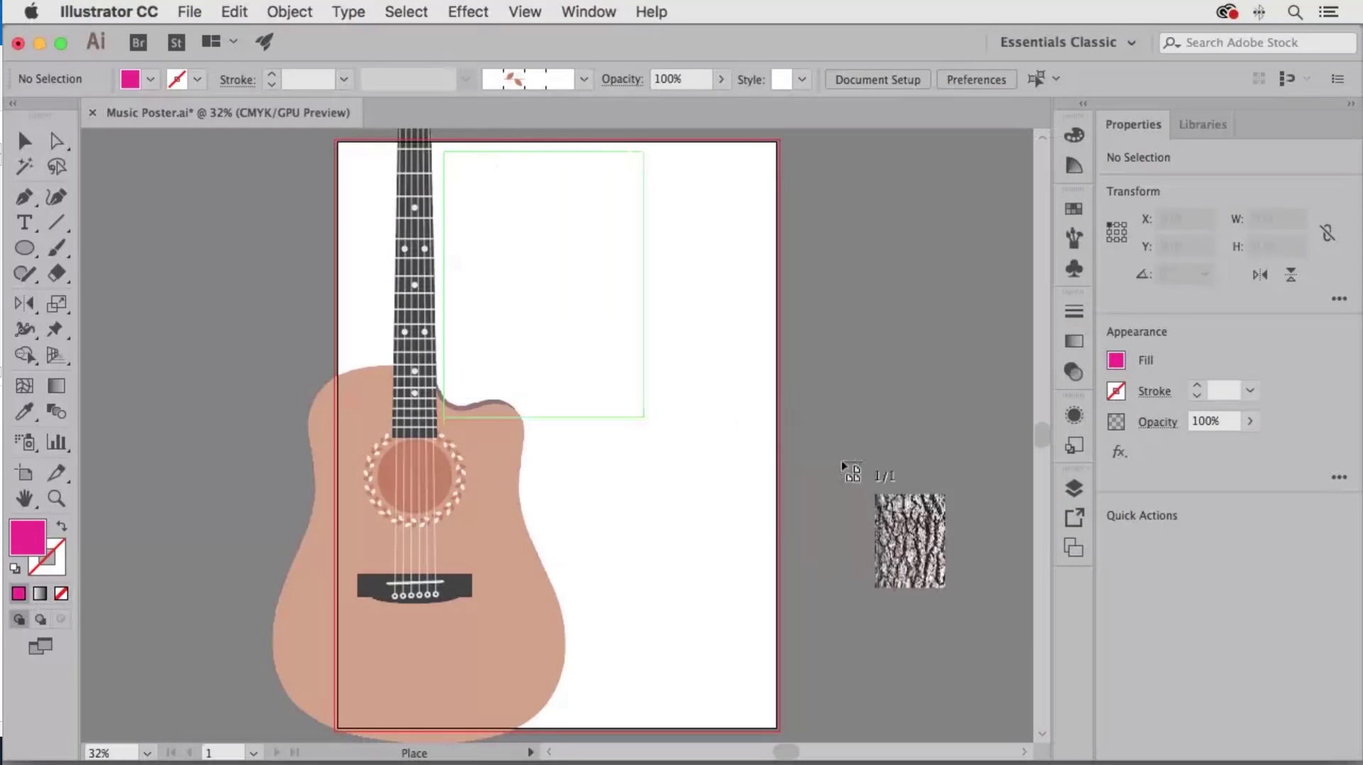
drag(843, 466, 977, 628)
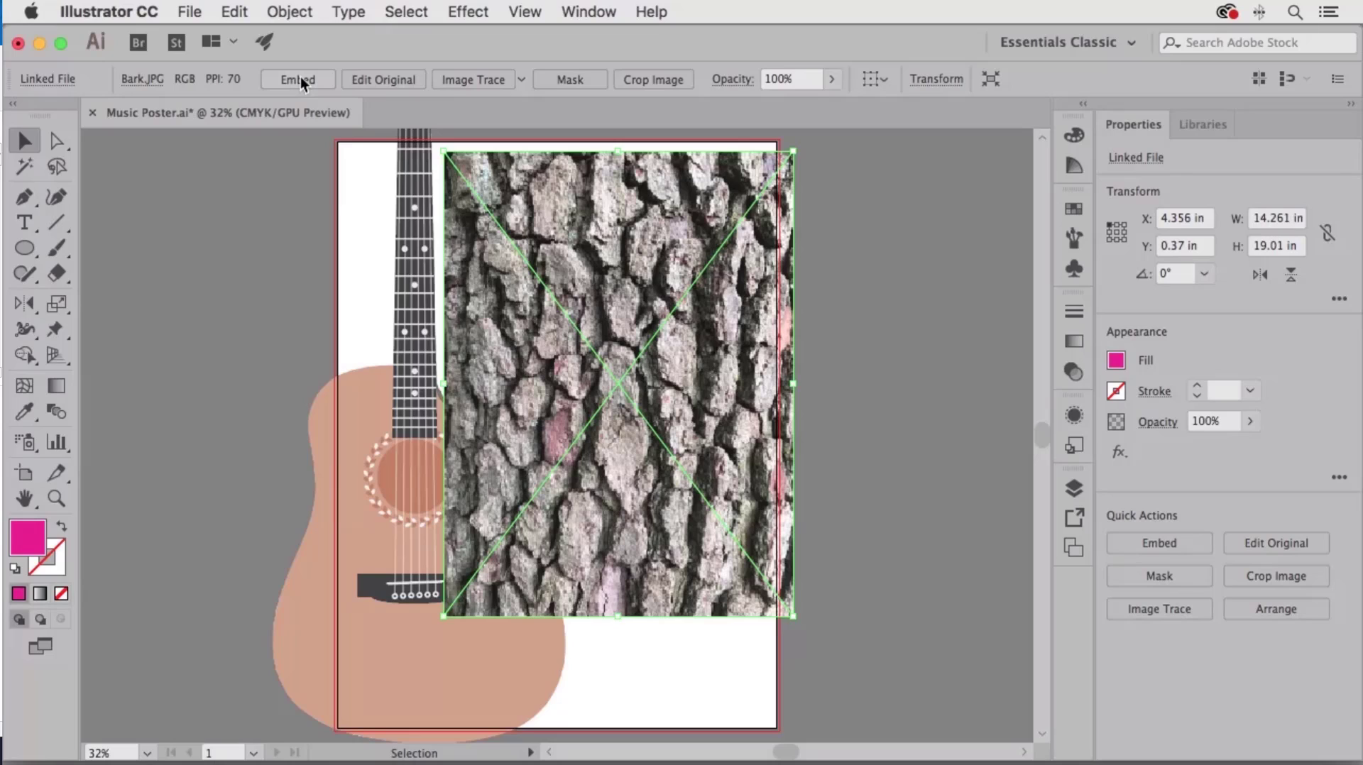
click(474, 78)
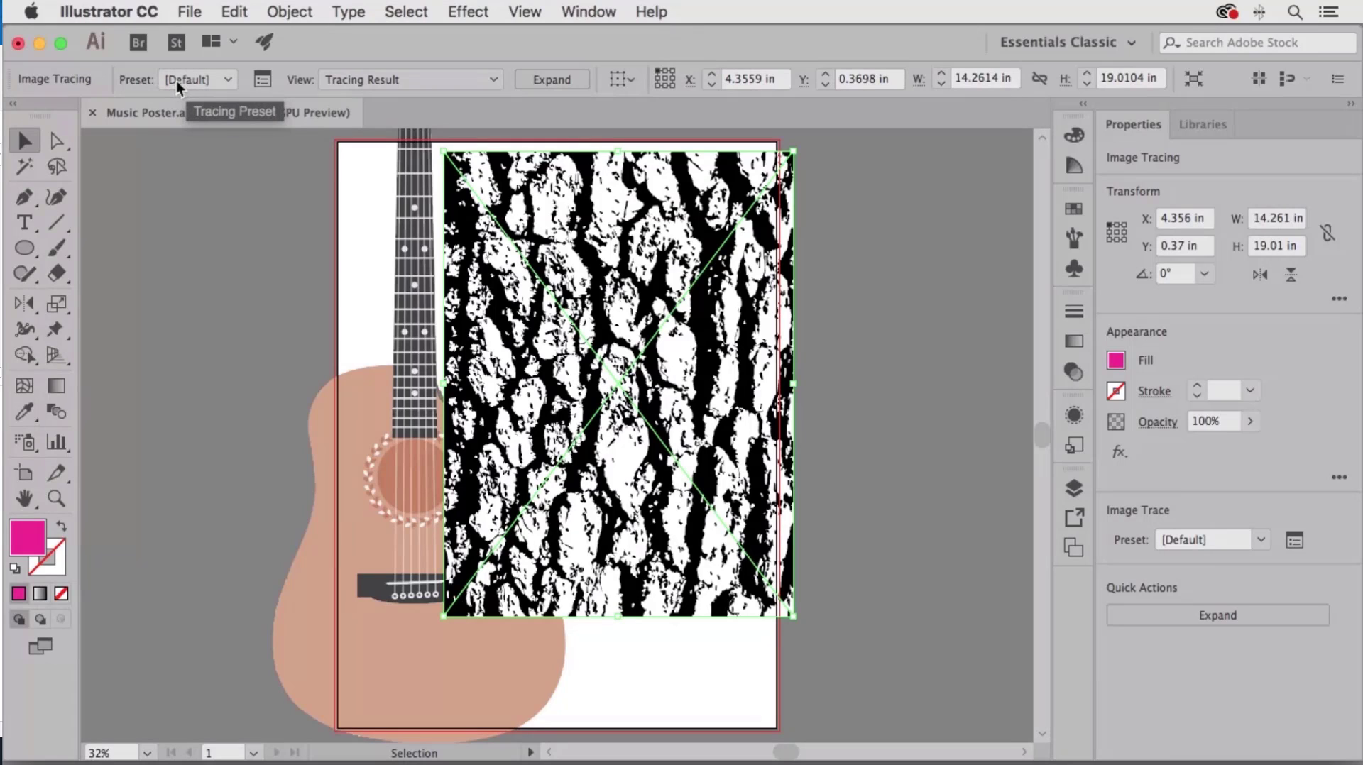
Try the High Fidelity Photo preset on the bark tracing, inspect its detail up close, and restore the Default preset
click(228, 79)
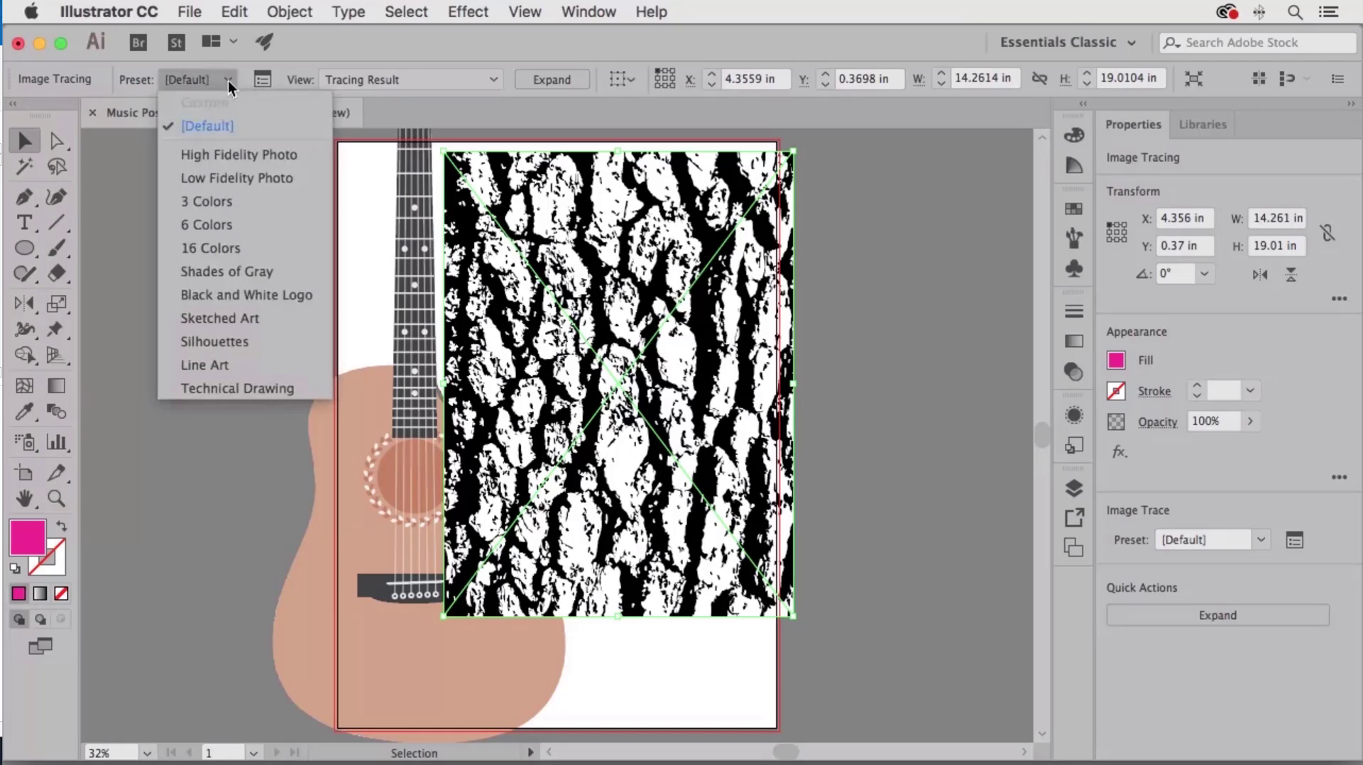
click(234, 155)
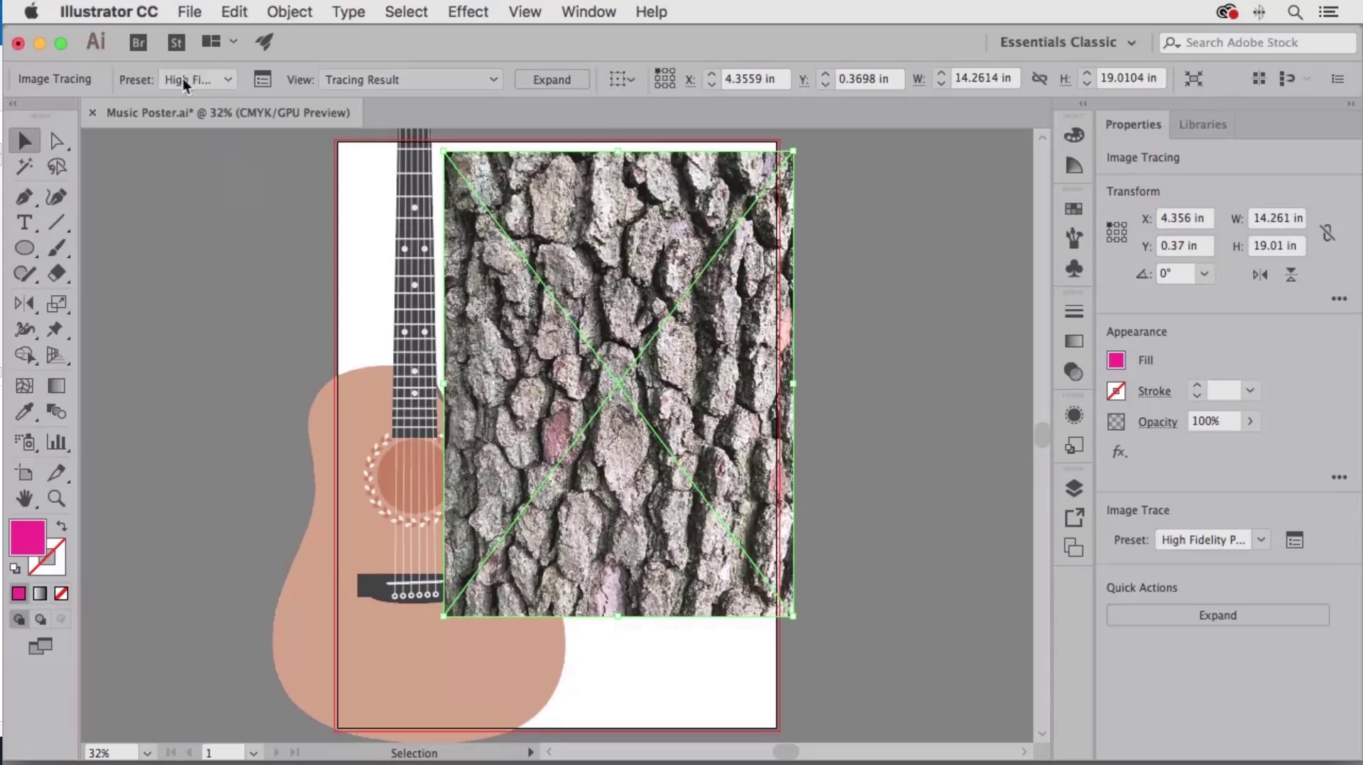
drag(669, 338, 642, 387)
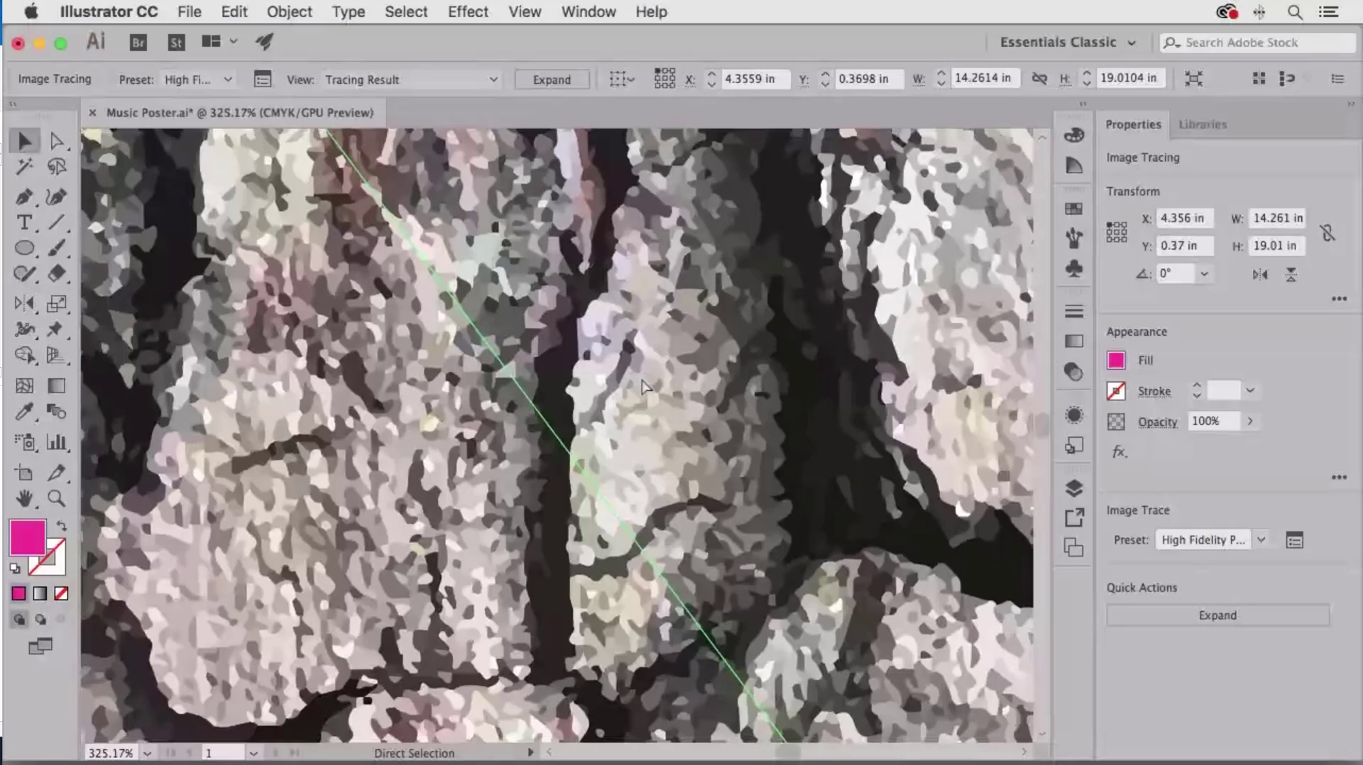
key(super+0)
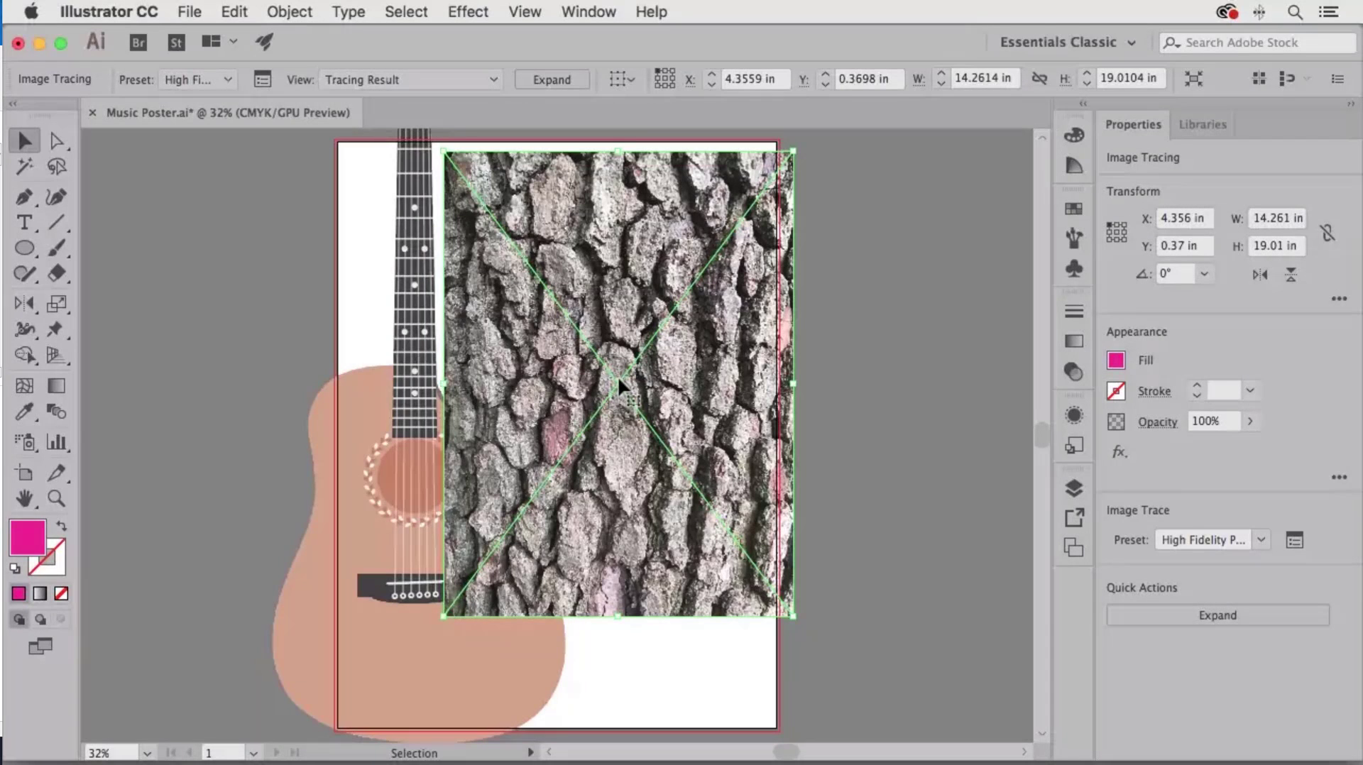
click(227, 79)
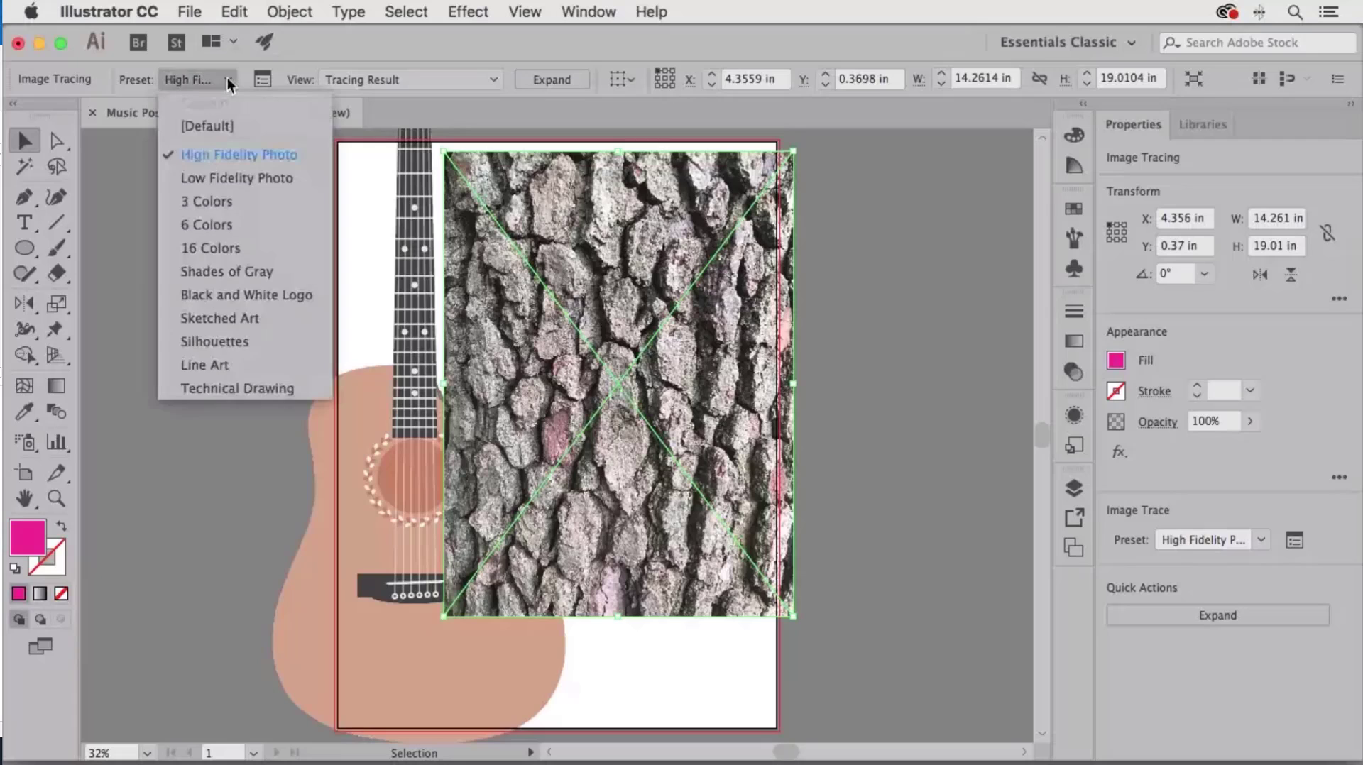
click(220, 125)
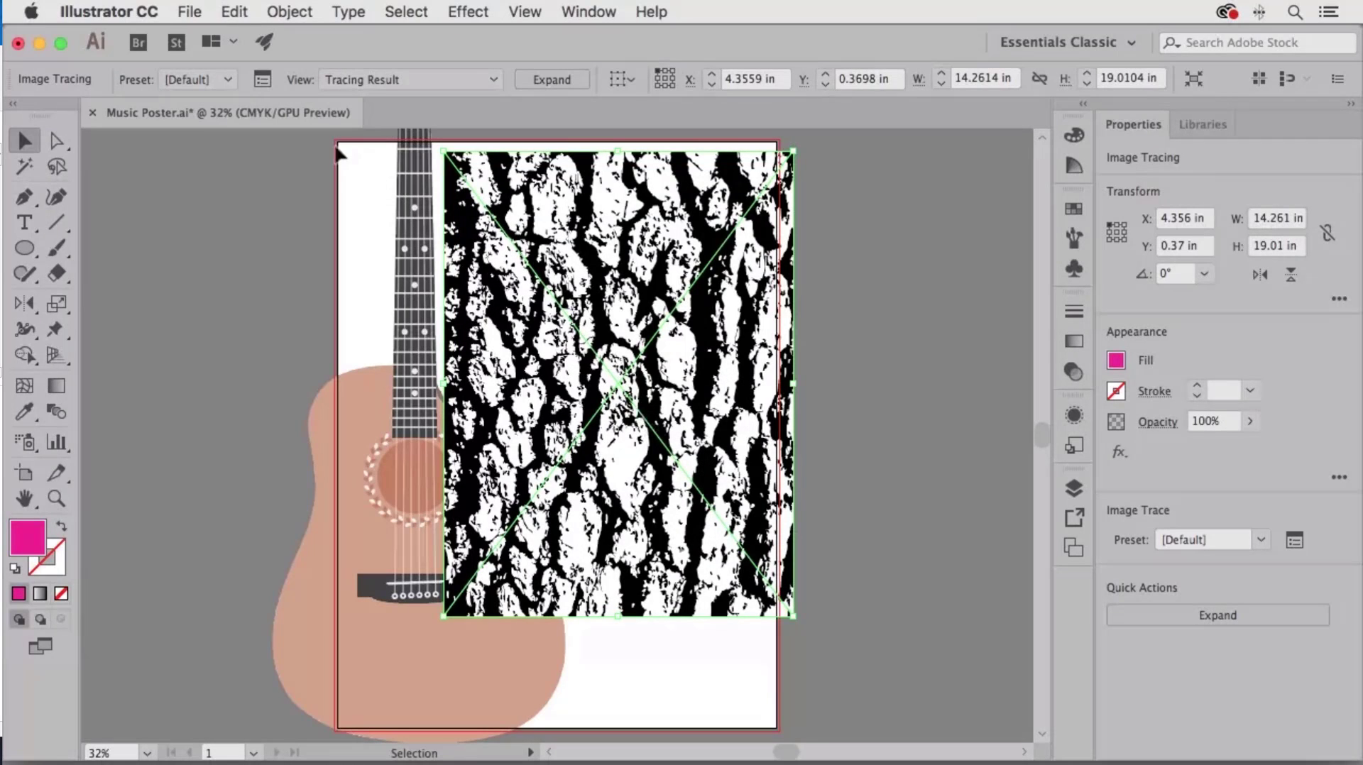
Refine the bark tracing with threshold 157, paths 63%, corners 63% and Ignore White enabled, and preview the result
click(259, 79)
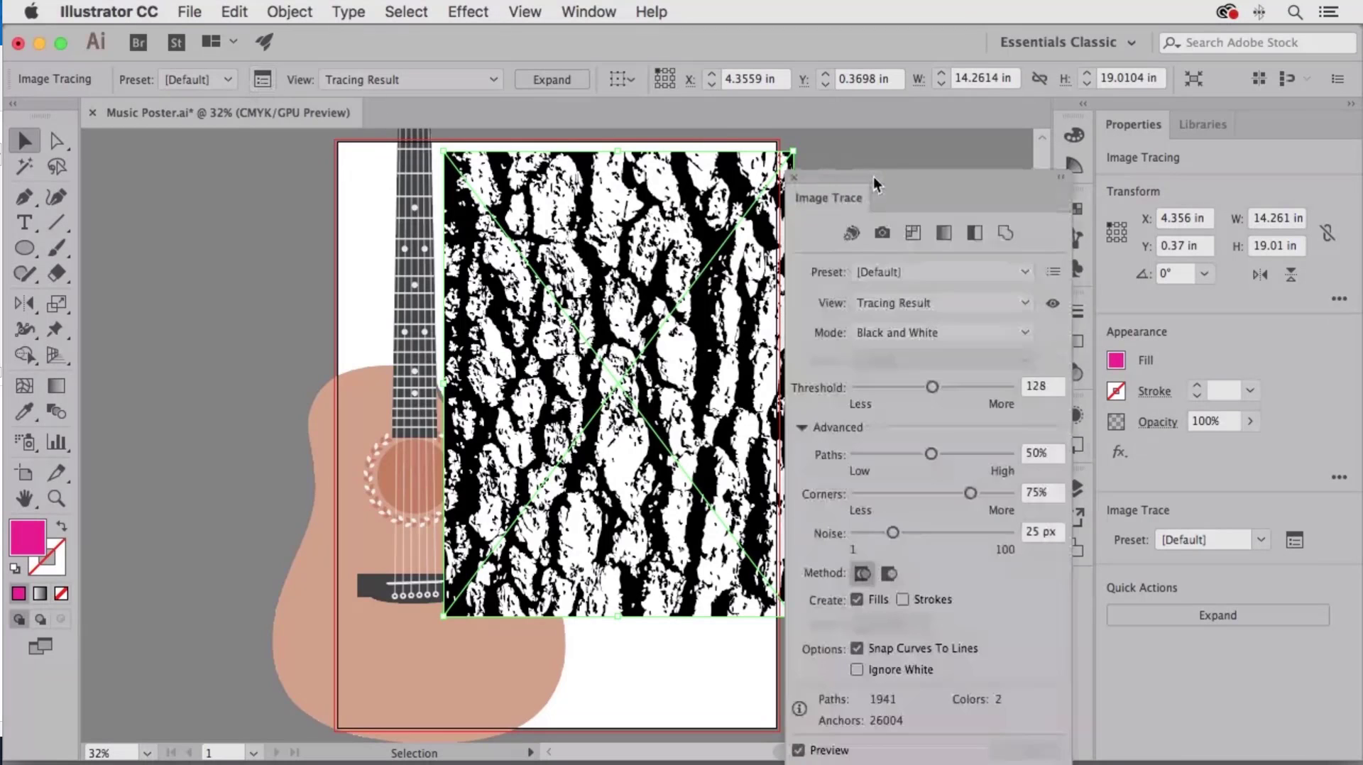
drag(874, 178, 855, 118)
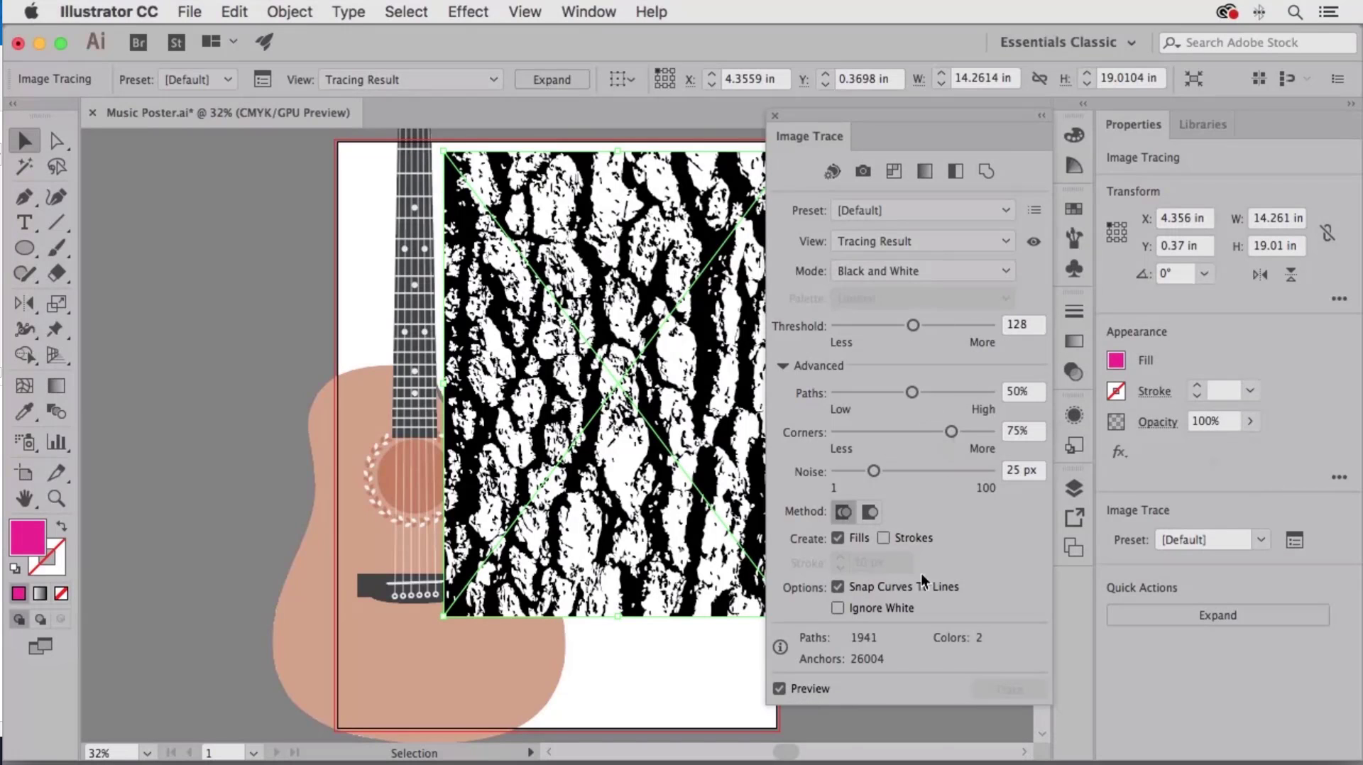
click(778, 689)
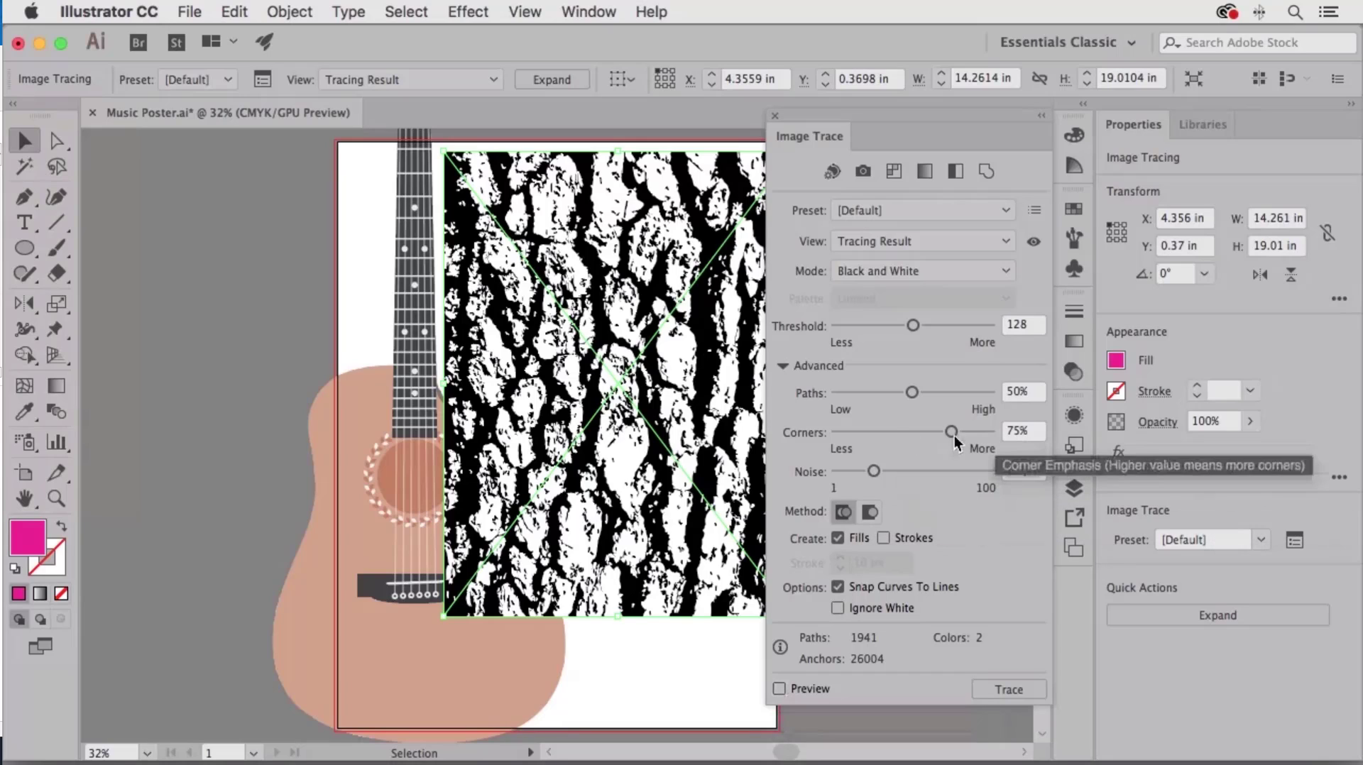
drag(952, 432, 933, 393)
drag(916, 325, 934, 325)
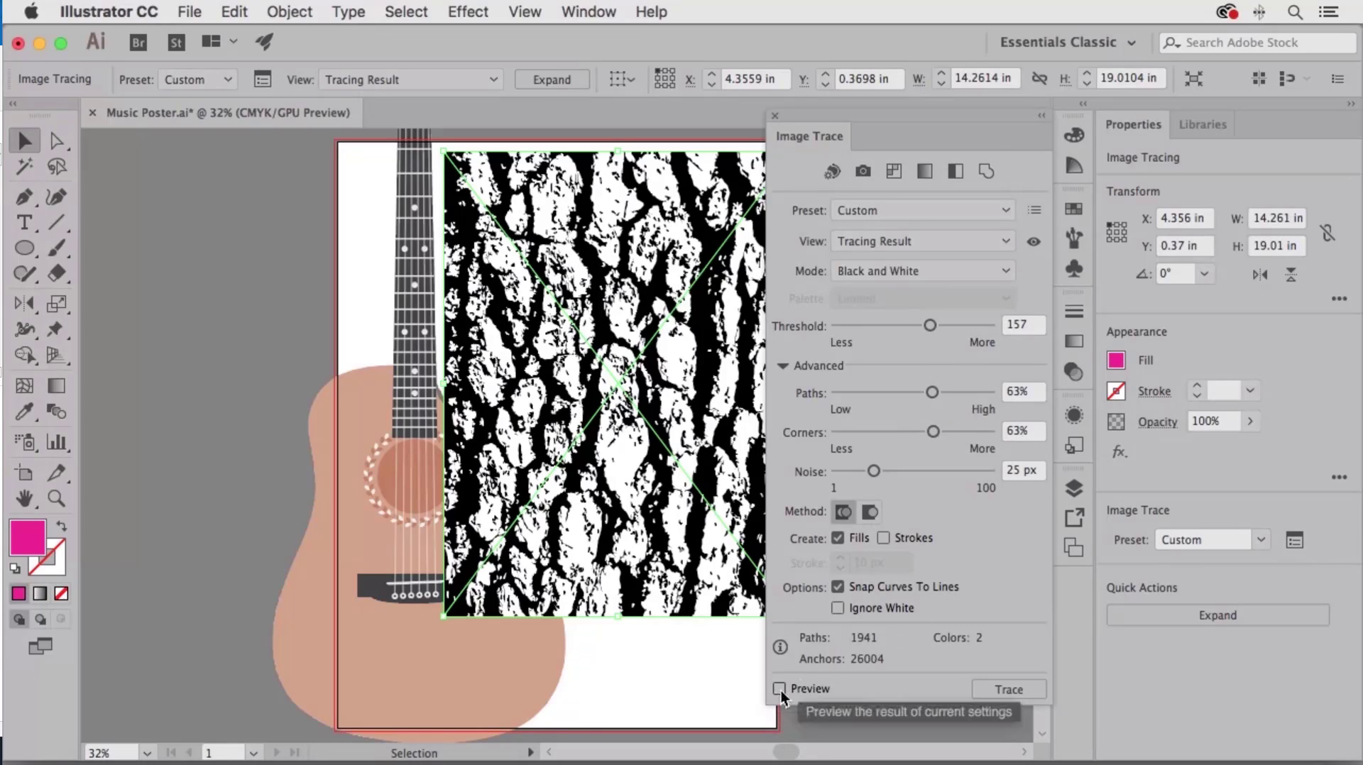
click(837, 609)
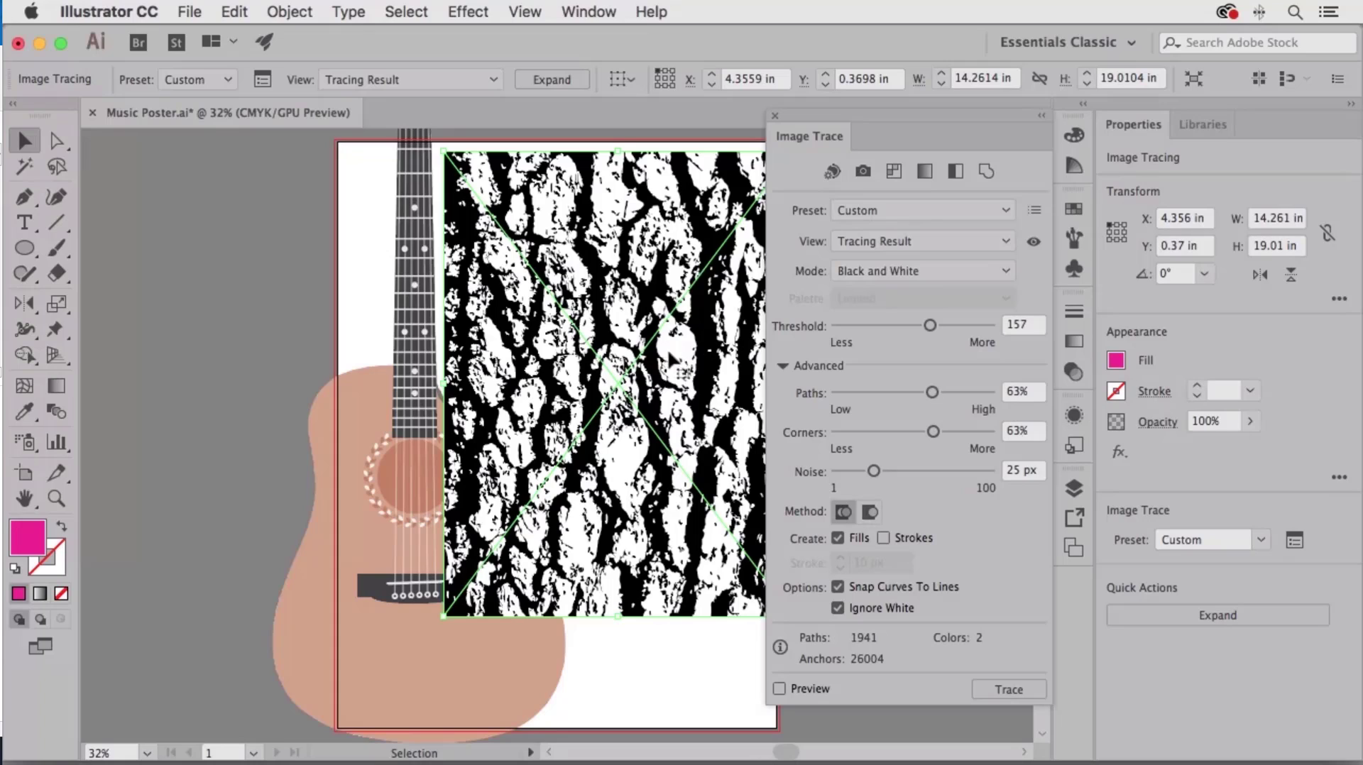
click(779, 688)
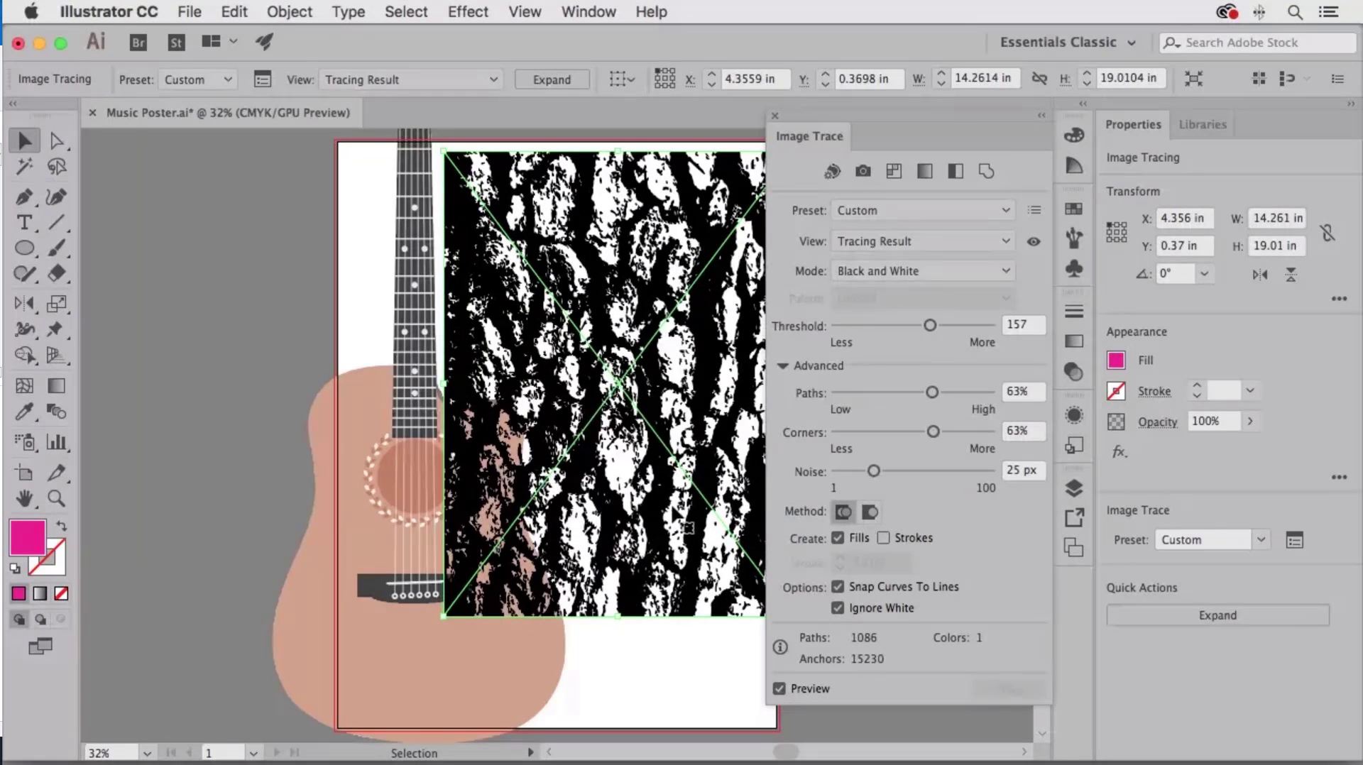
click(775, 116)
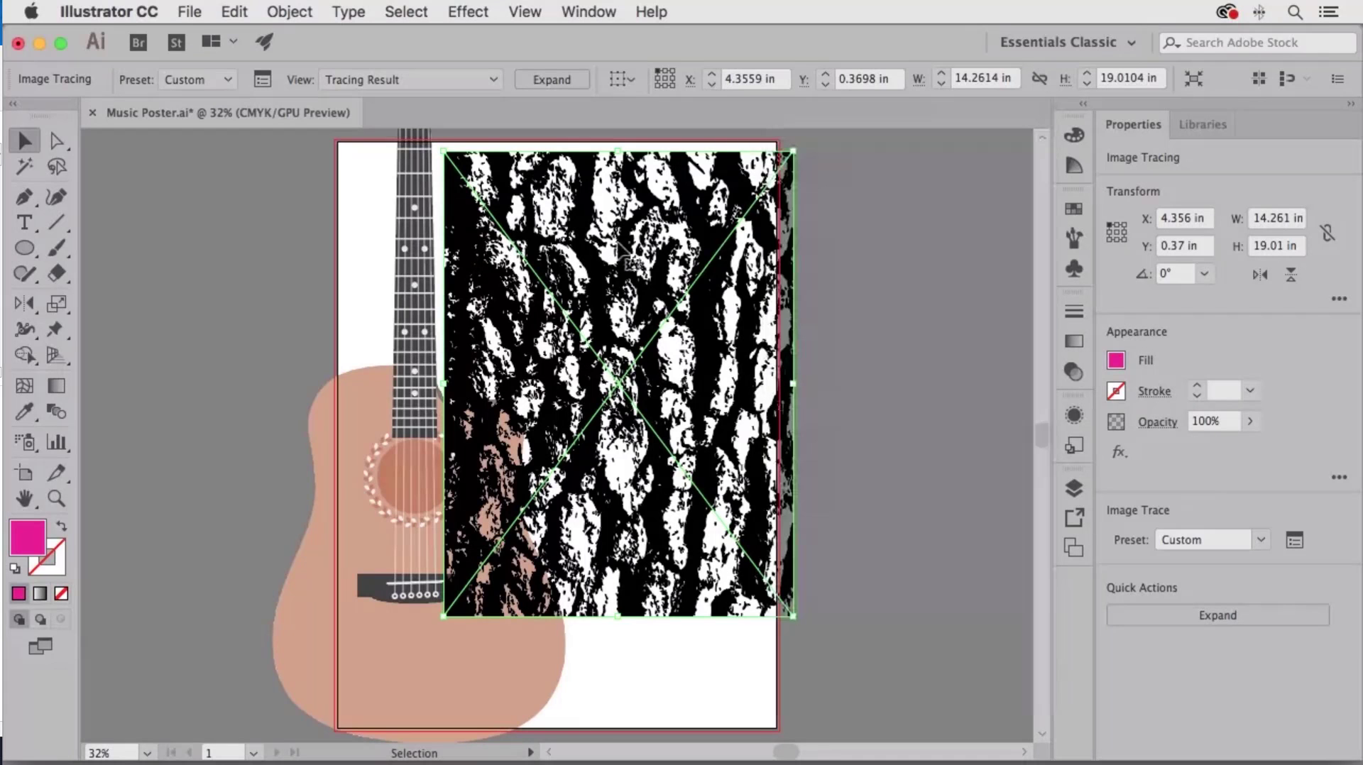
Move the bark tracing rightward, clear of the guitar, and expand it into editable vector paths
drag(622, 250, 735, 253)
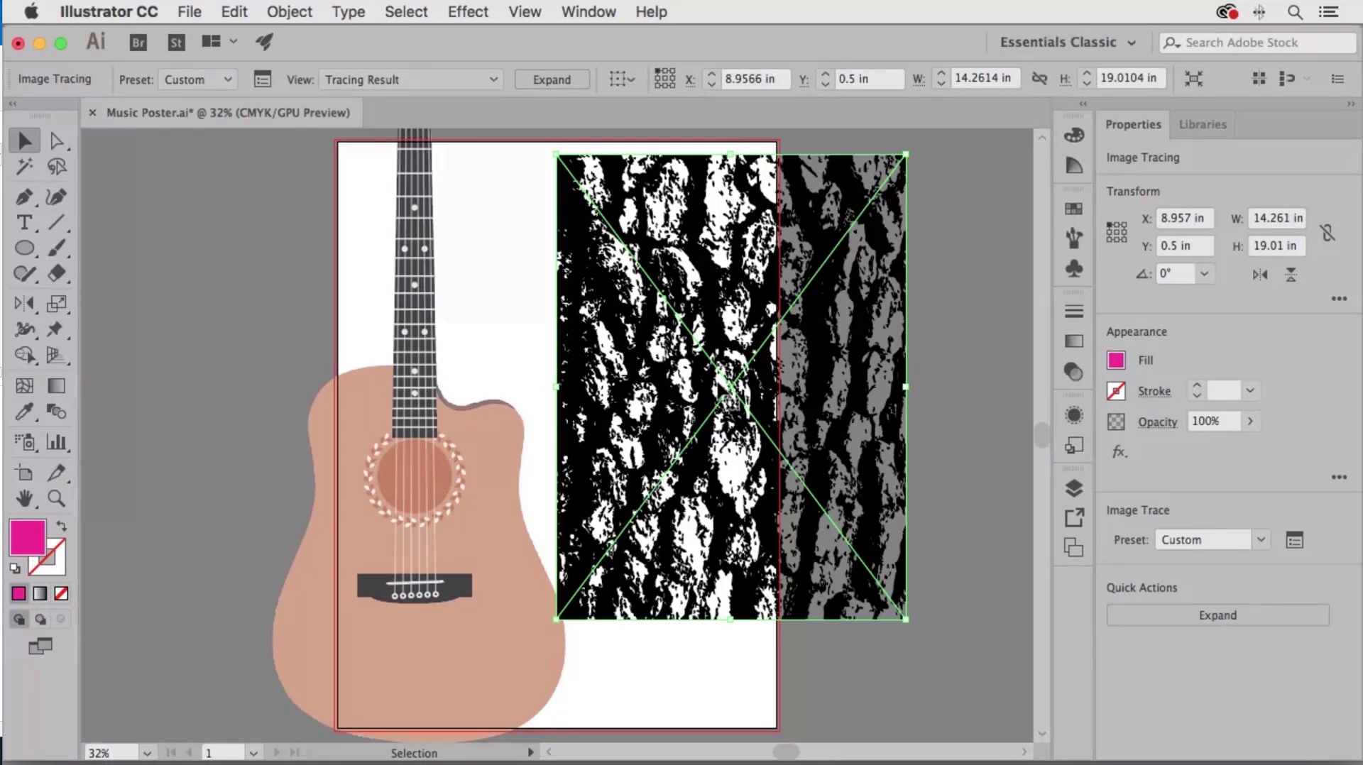
click(547, 78)
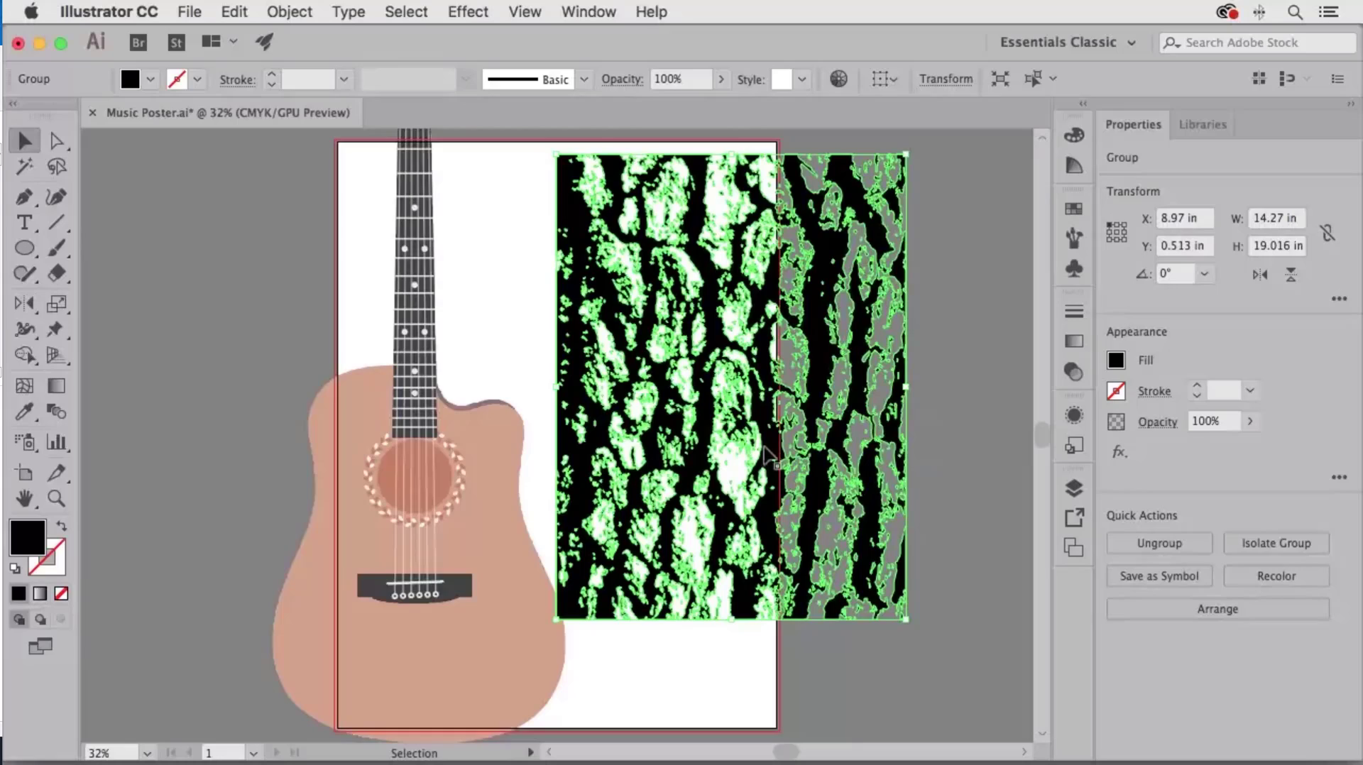
Rotate the expanded bark group 90° so its grain runs horizontally and move it off the artboard's right side
scroll(767, 454, right, 10)
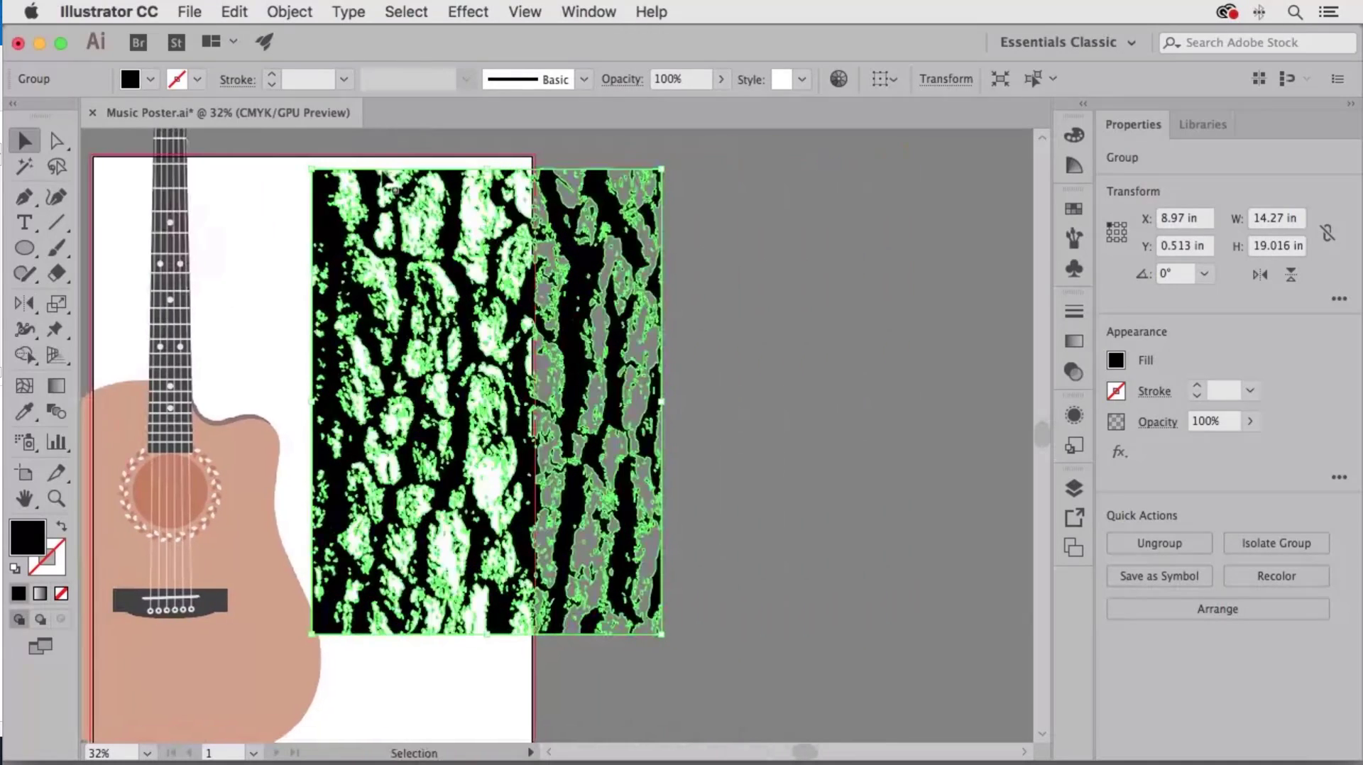
drag(302, 162, 724, 216)
drag(449, 365, 753, 310)
Add the title JAZZ in Adelle PE Bold, scaled to about 13.2 in wide beside the guitar neck at the artboard's top
click(24, 222)
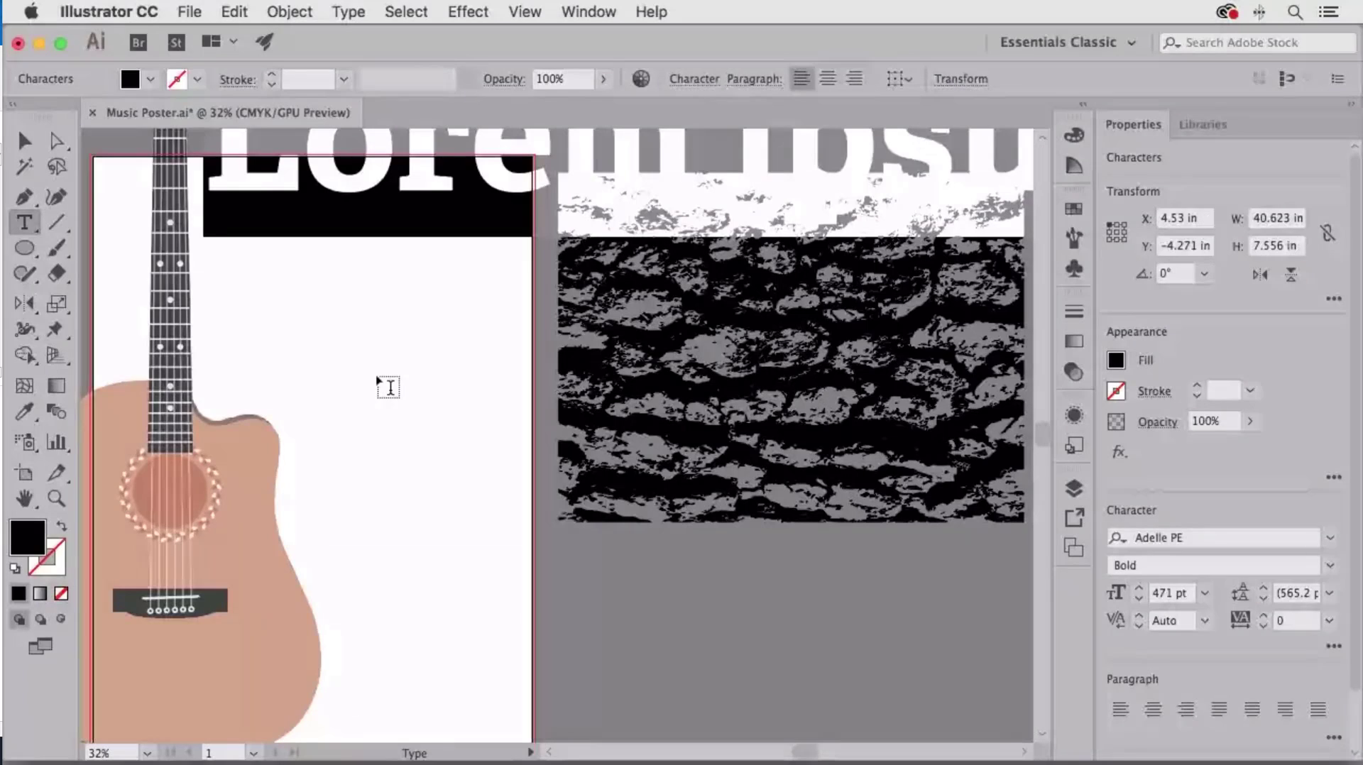
text(JAZZ)
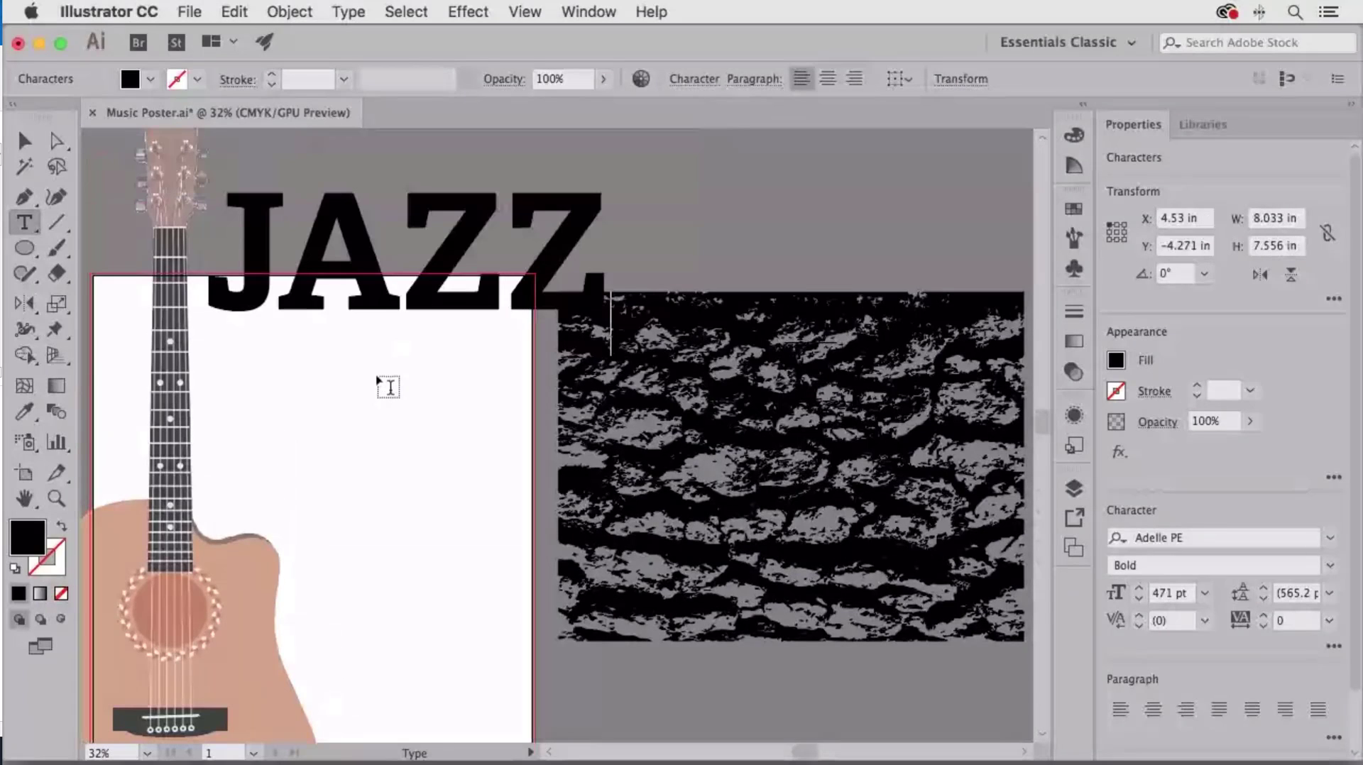
click(24, 141)
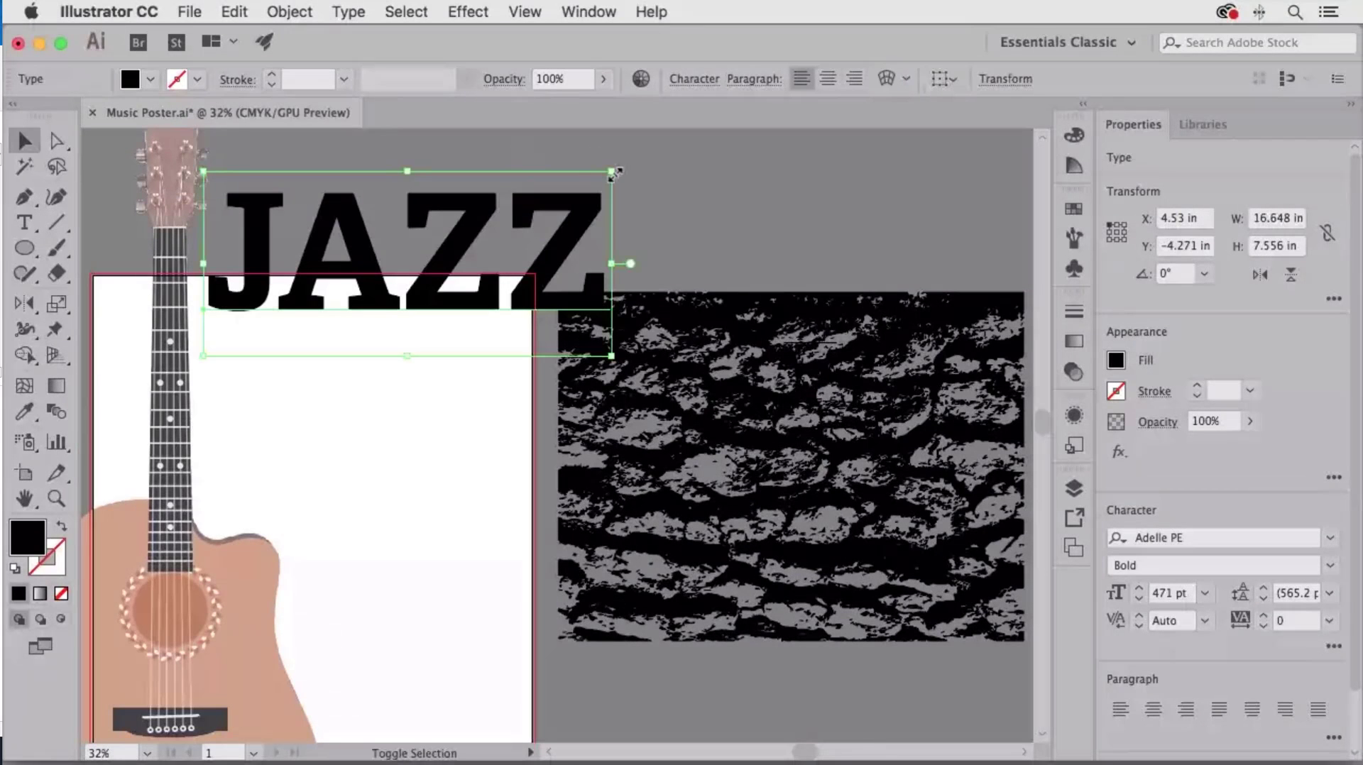
drag(617, 172, 586, 234)
drag(339, 302, 335, 387)
Tighten the kerning between the J and A of the JAZZ title to -72
key(t)
click(283, 362)
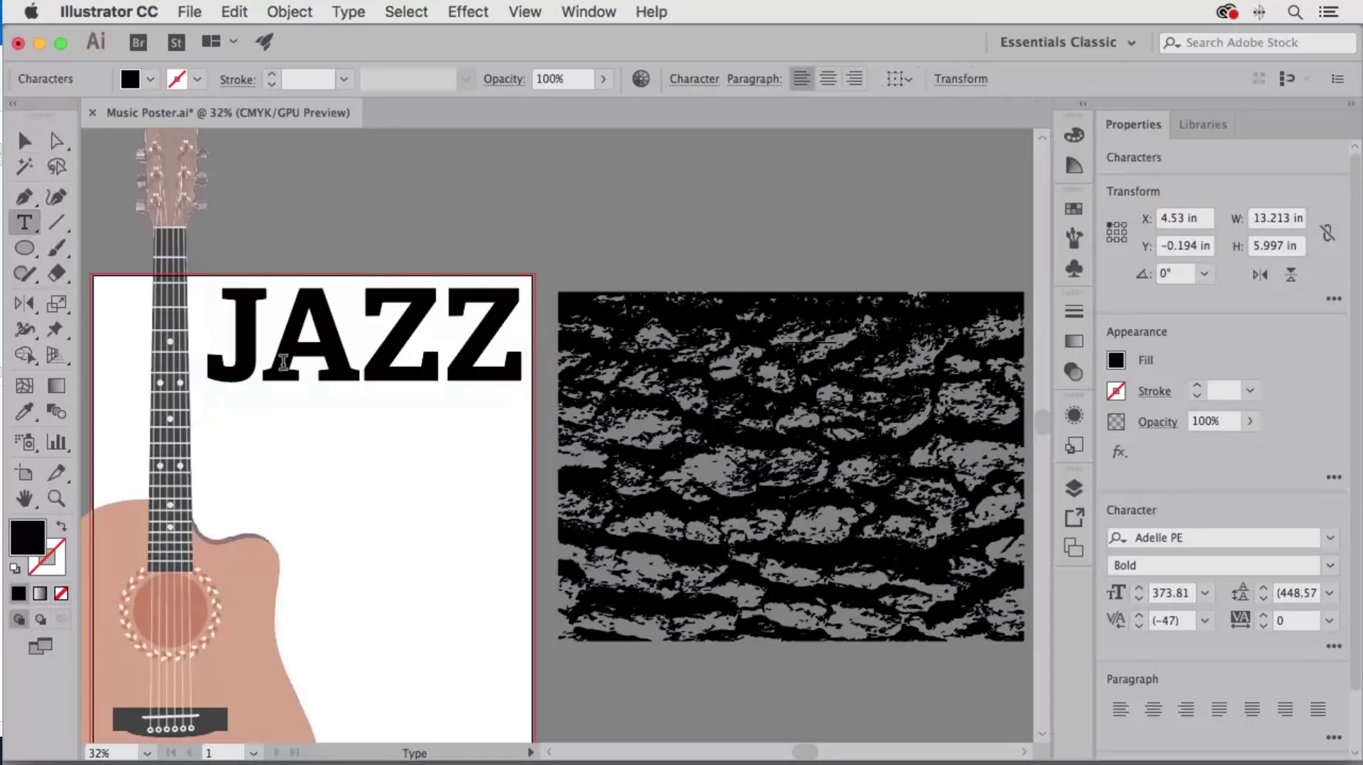
key(alt+Left)
key(alt+Left)
key(alt+Left)
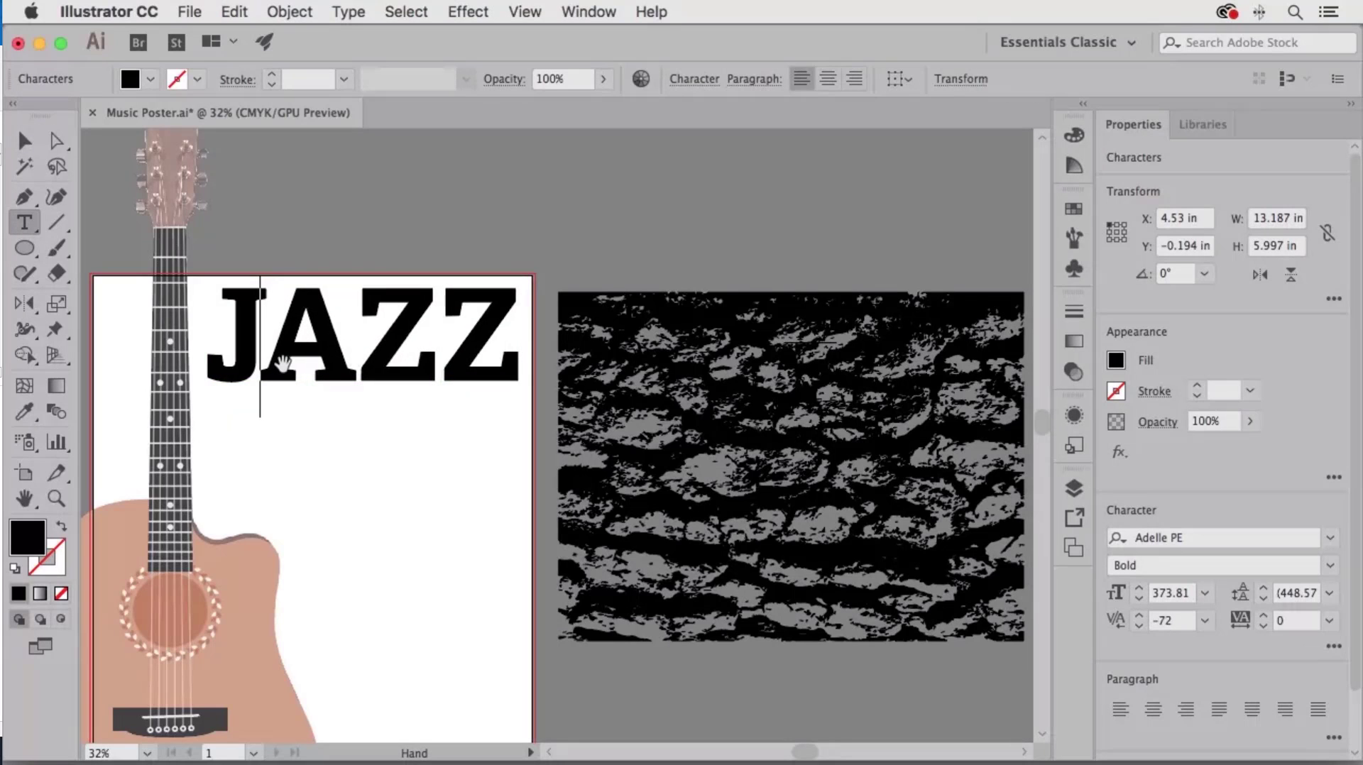
key(alt+Left)
Tighten the kerning between the two Zs of the JAZZ title to -47
key(Right)
key(Right)
key(alt+Left)
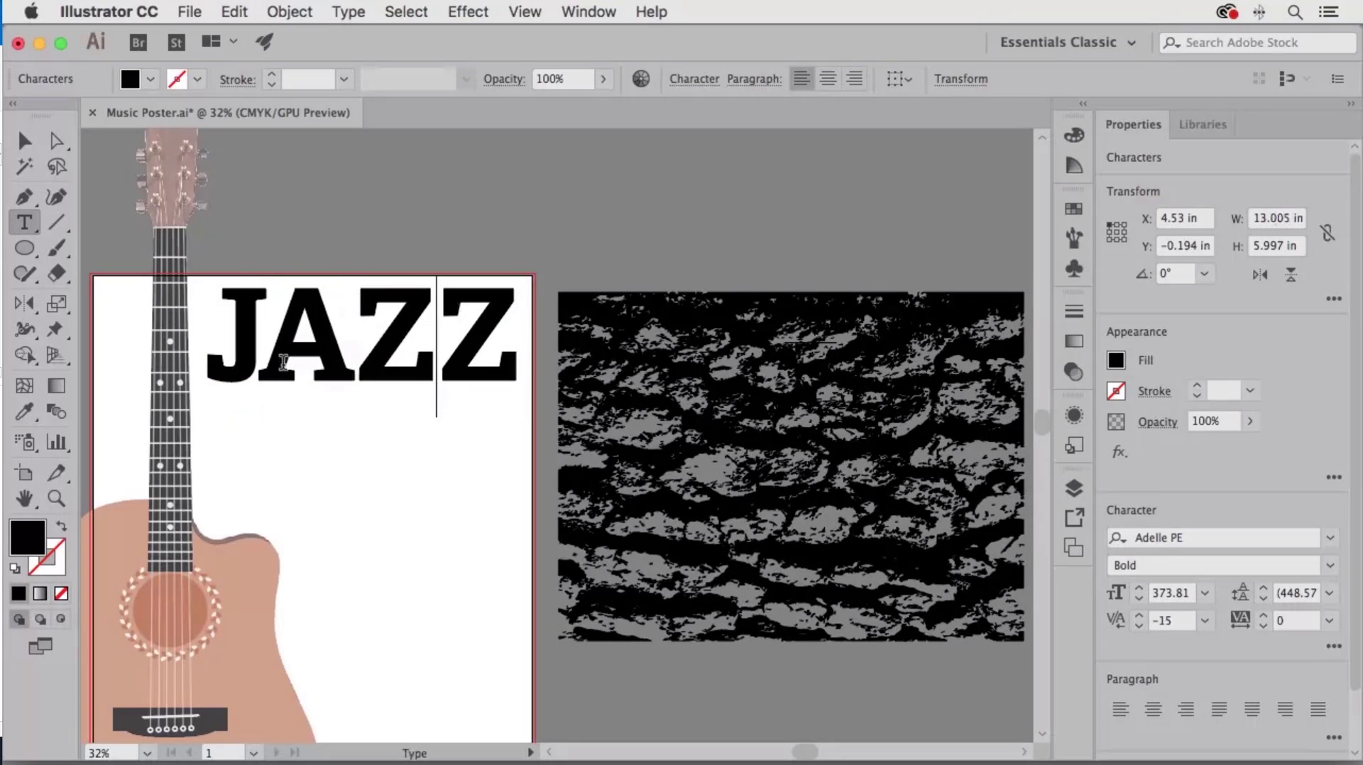
key(alt+Left)
key(alt+Left)
key(alt+Left)
key(alt+Left)
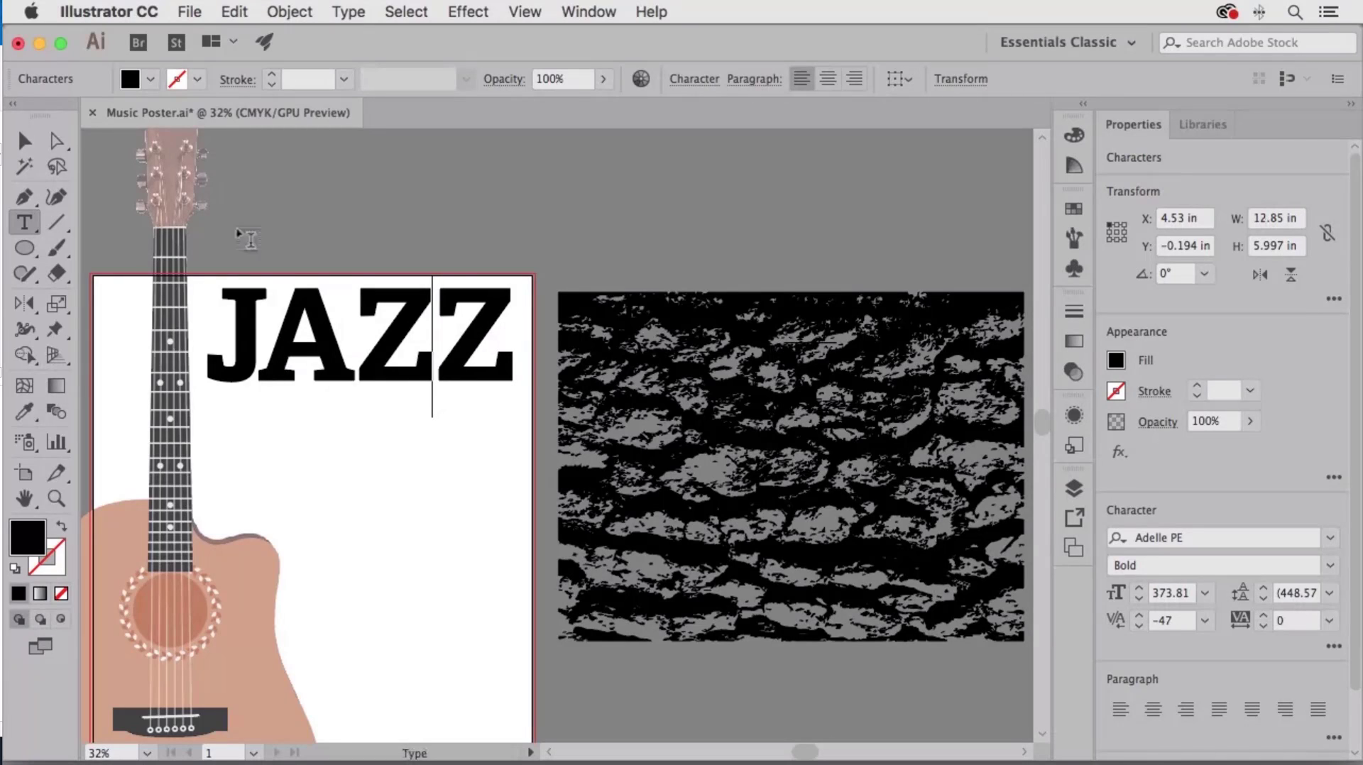
Convert the JAZZ title text into vector outlines
click(24, 144)
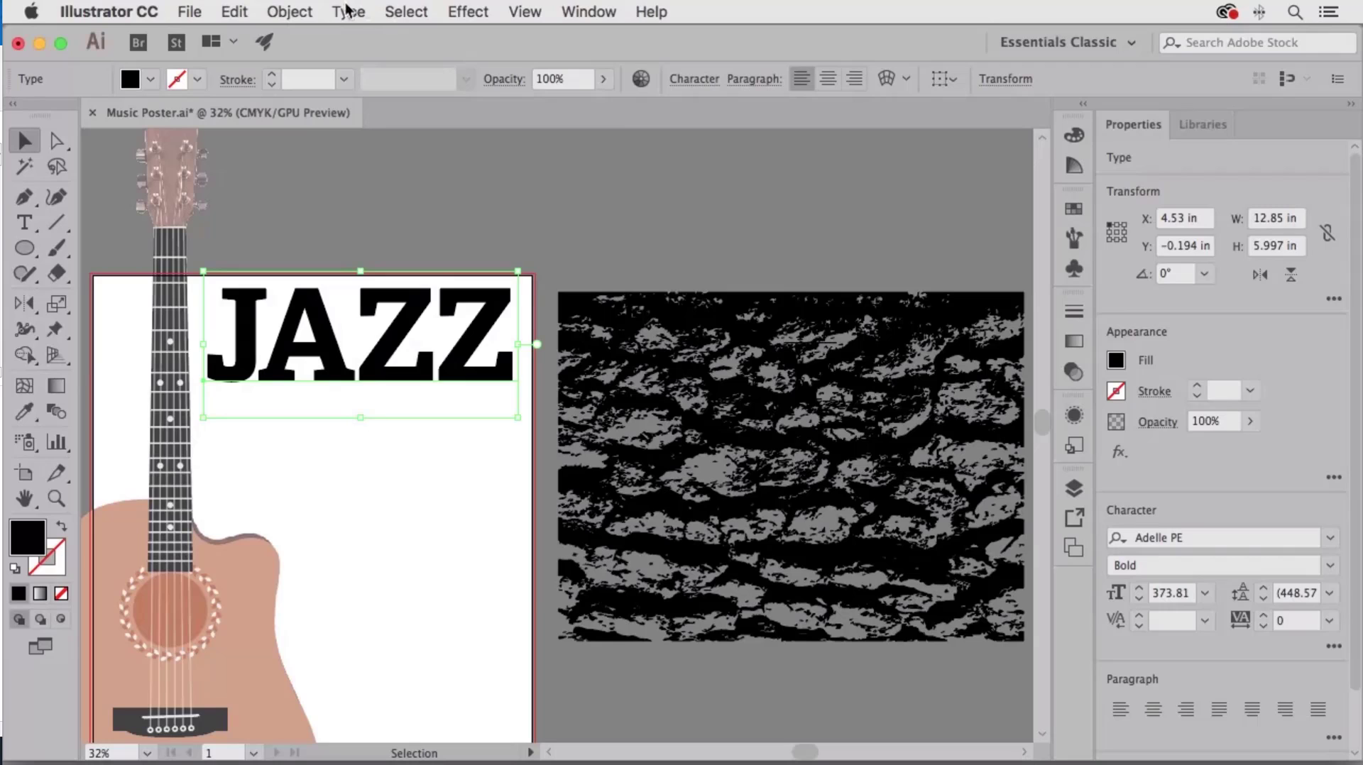
click(347, 10)
click(416, 380)
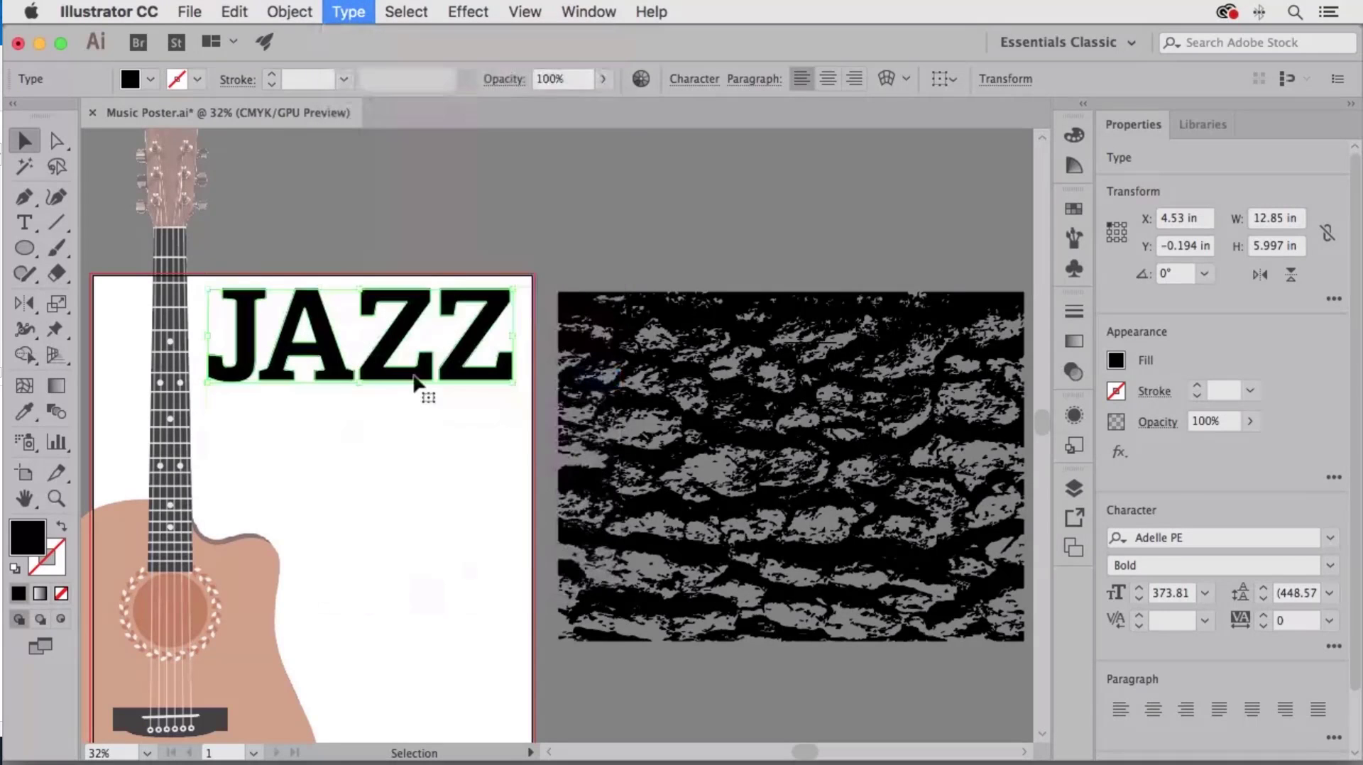
Reveal the outlined letters inside the Text Background layer and ungroup them
click(1073, 490)
click(809, 511)
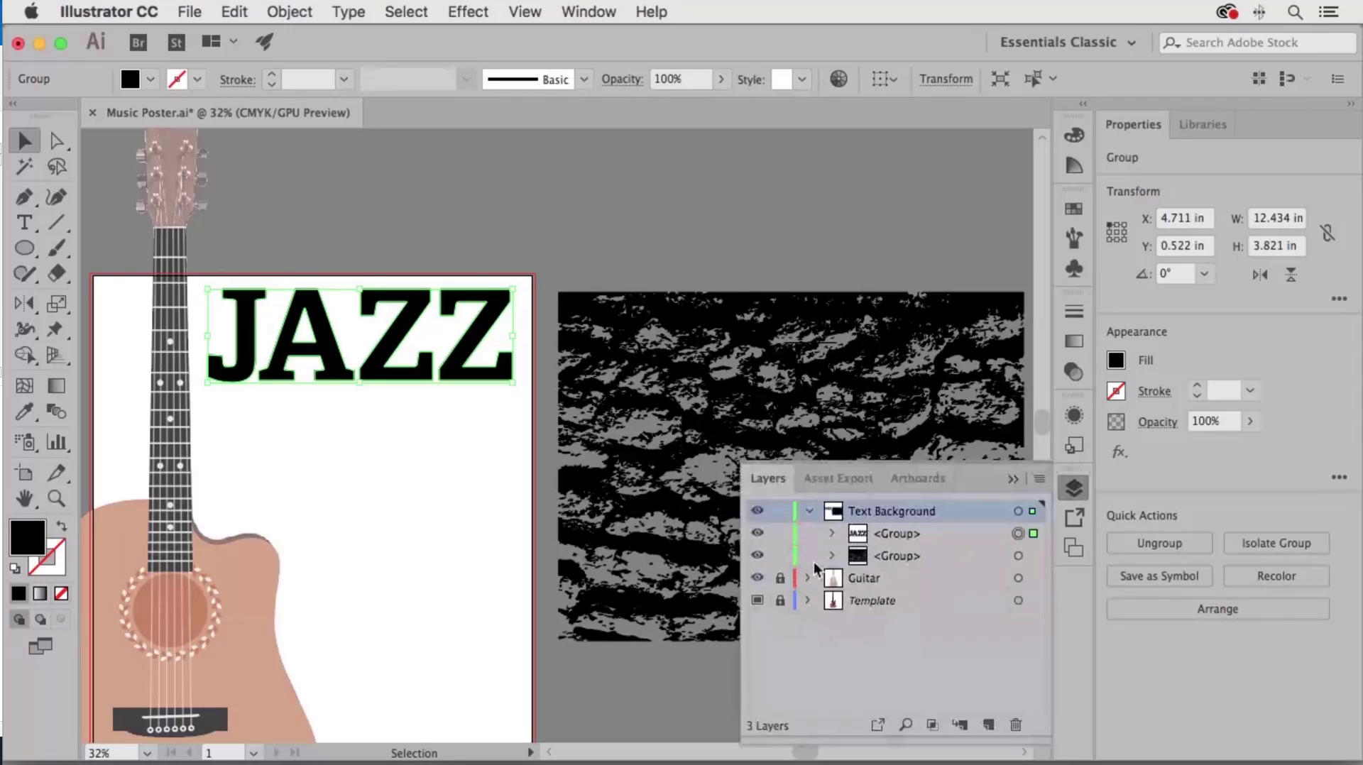
click(830, 532)
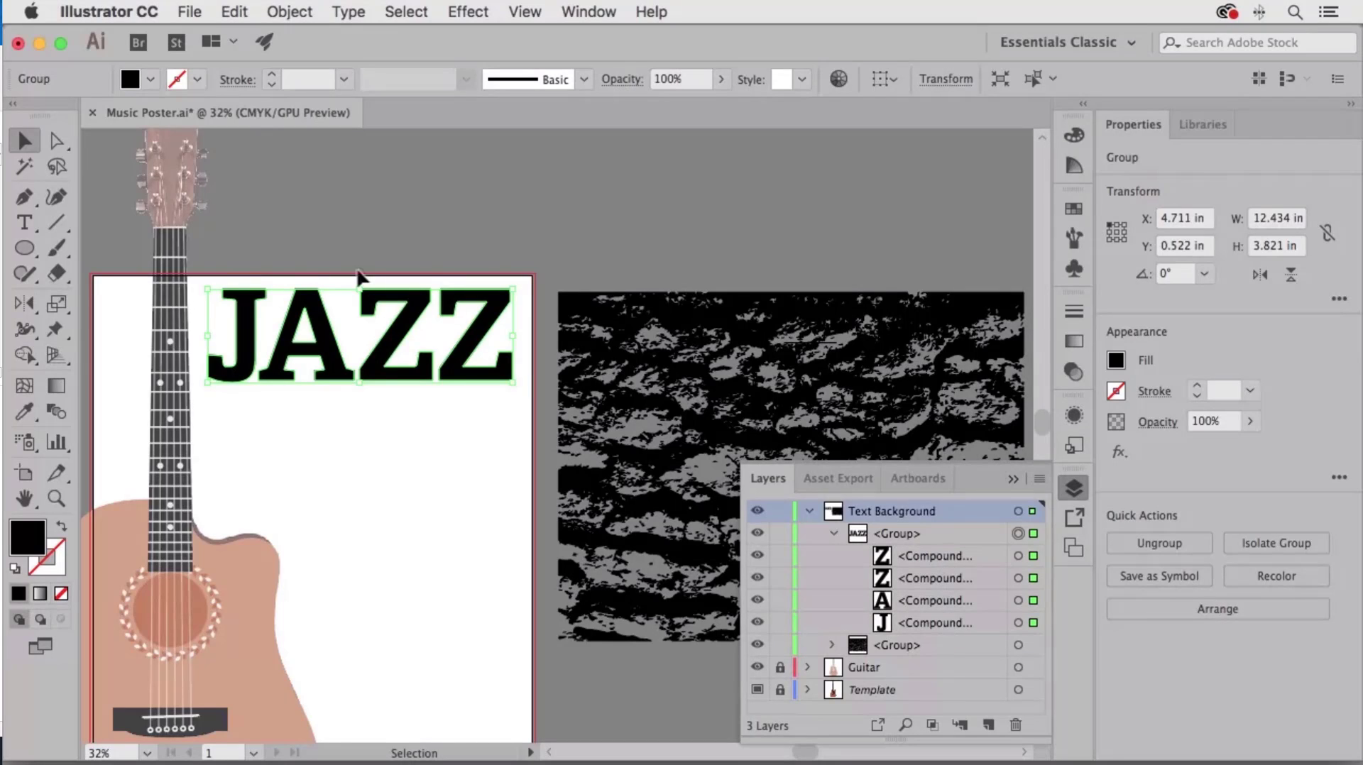
click(289, 12)
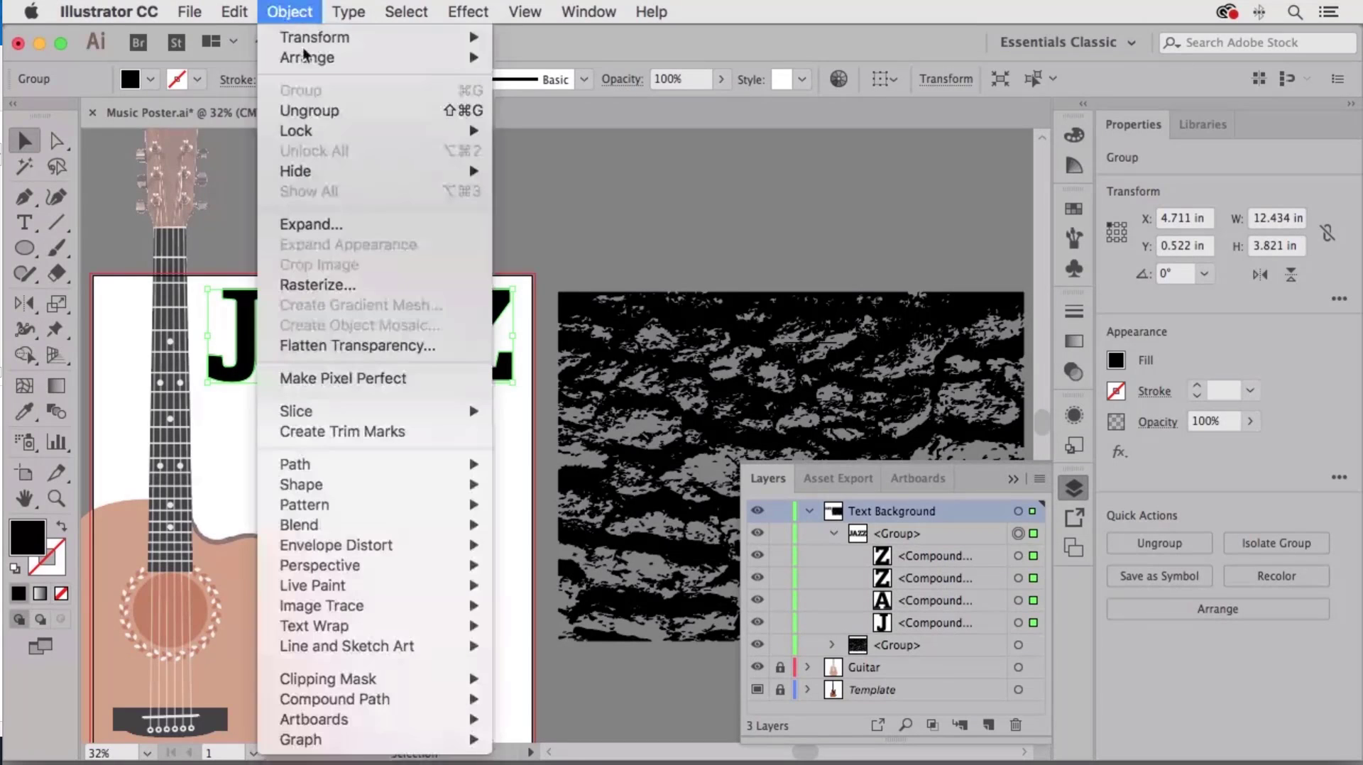
click(306, 114)
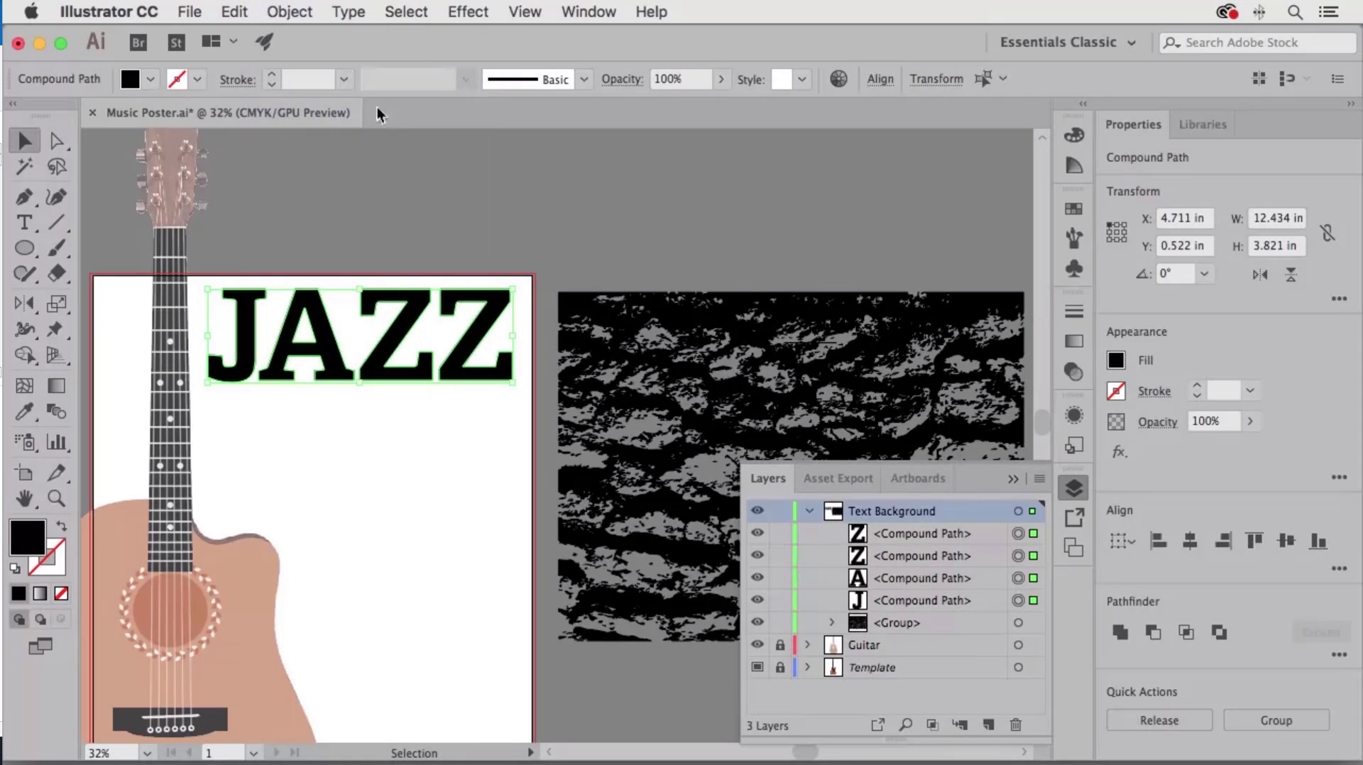
Release the letters' compound paths and combine all the JAZZ letter shapes into a single compound path
click(289, 11)
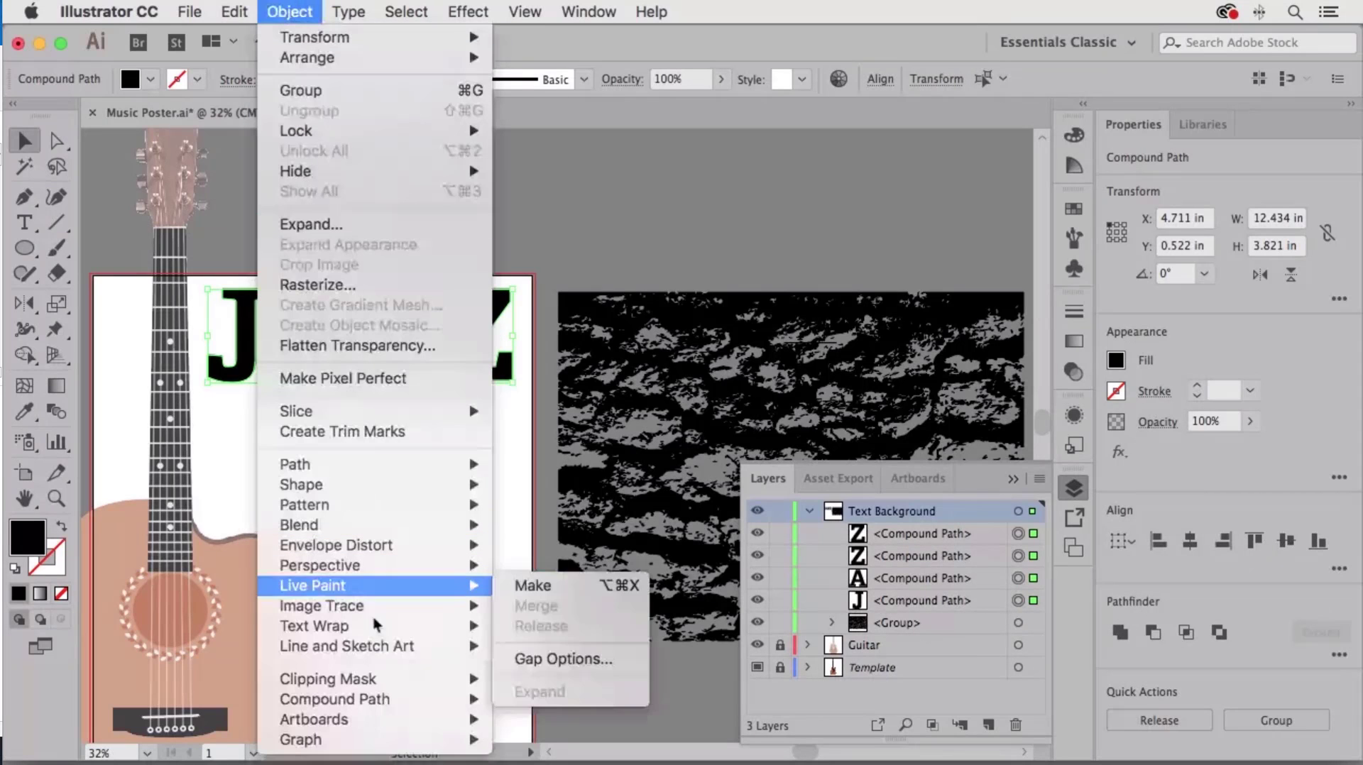
mouse_move(455, 701)
click(566, 722)
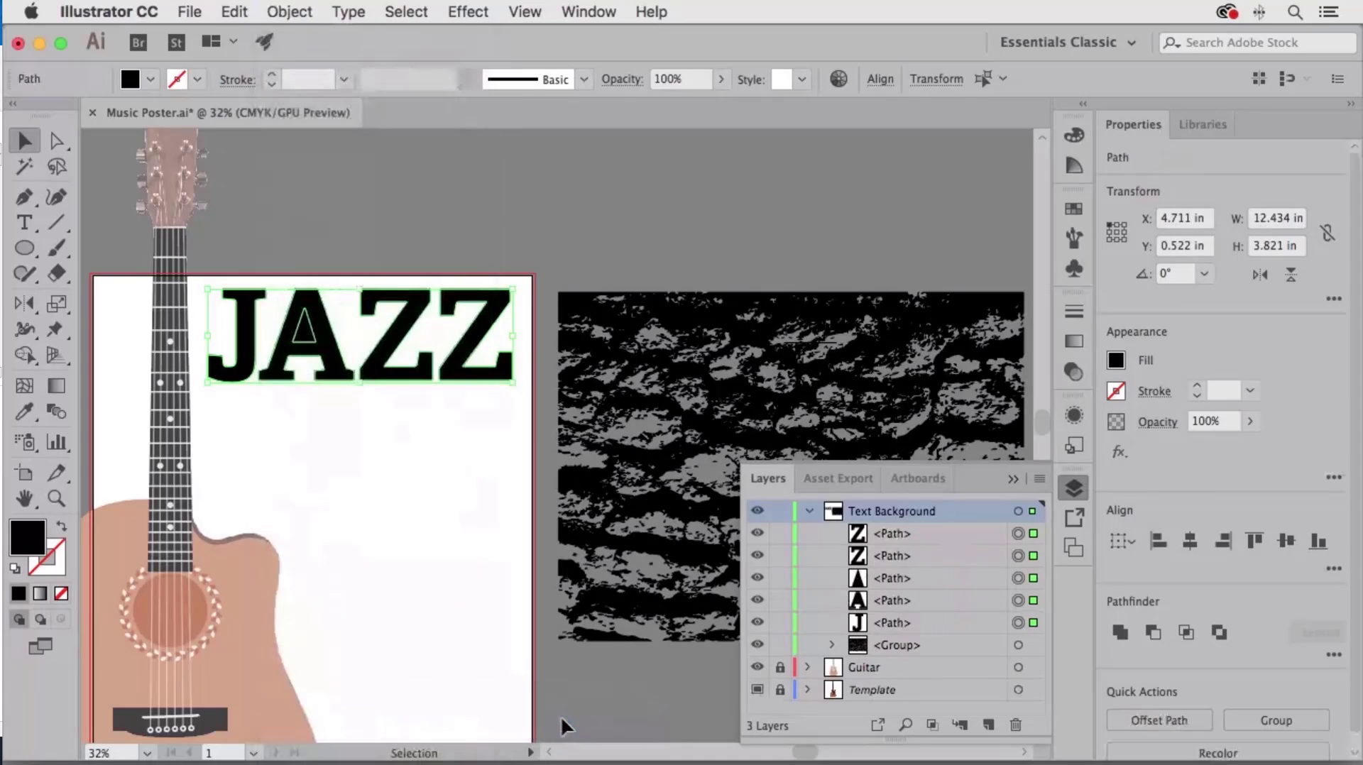
click(291, 12)
mouse_move(469, 700)
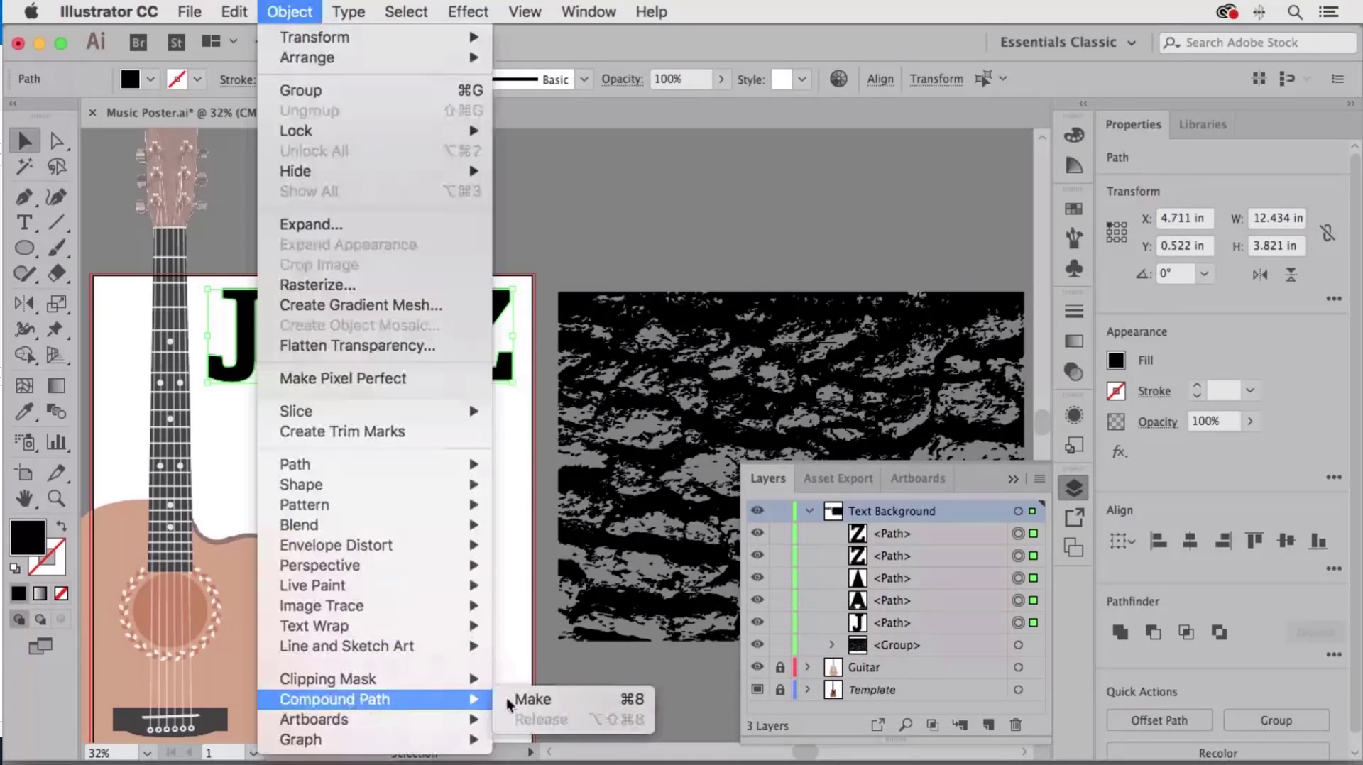
click(533, 700)
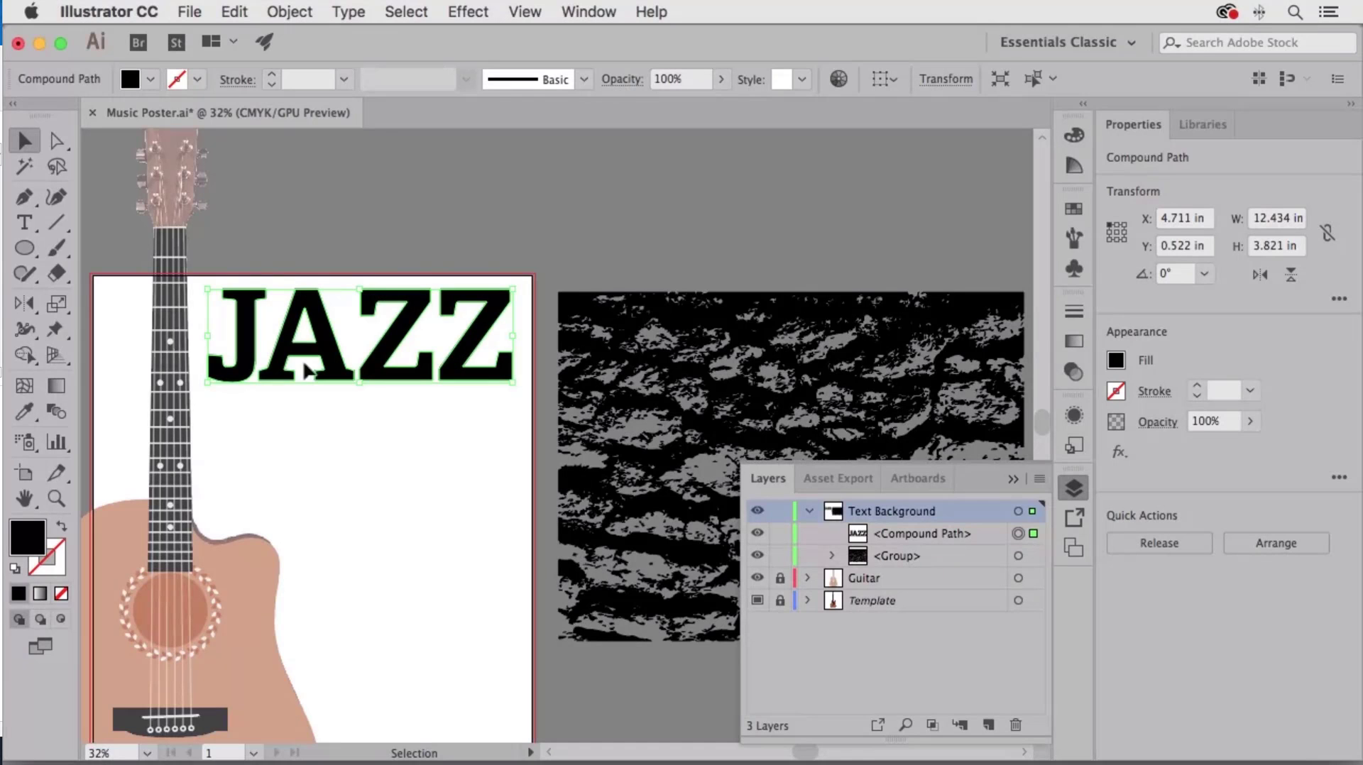
Fill the bark texture group with the purple swatch C=50 M=100 Y=0 K=0
click(792, 345)
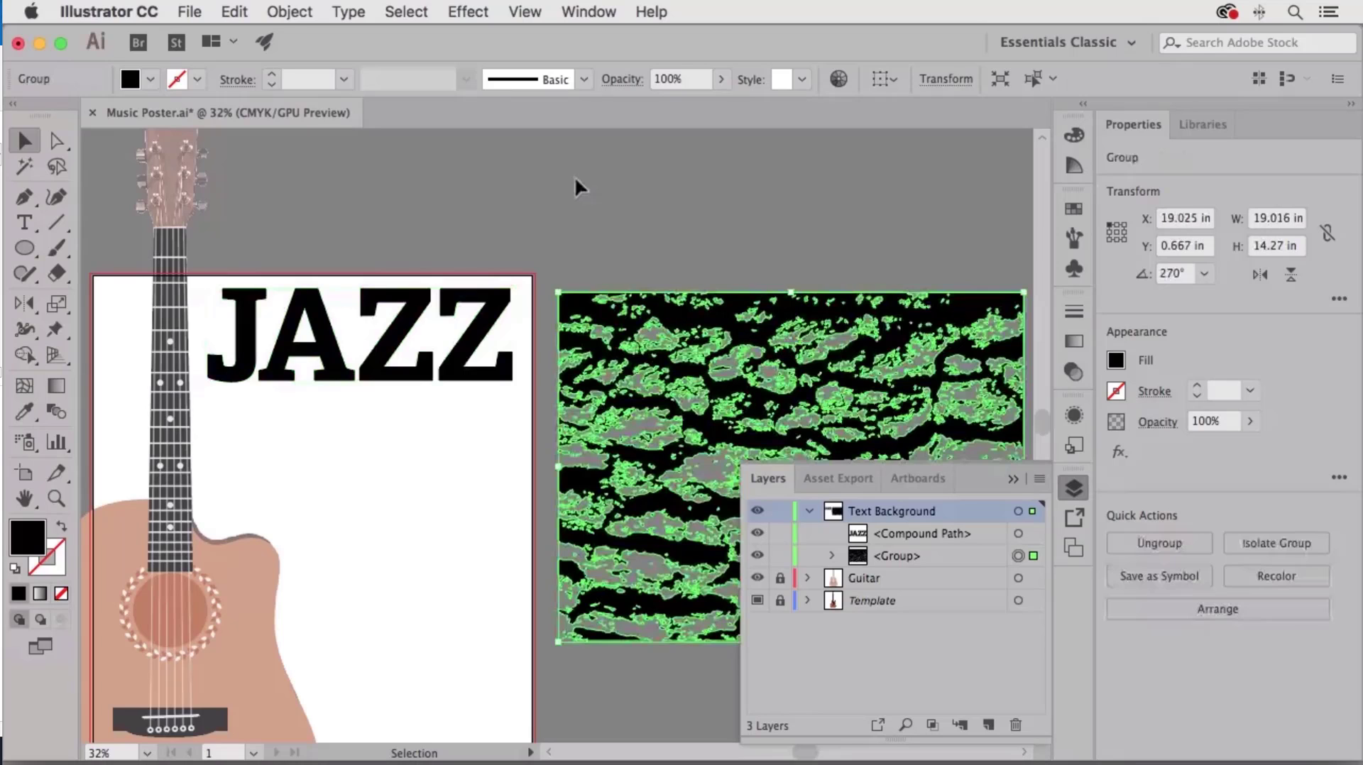
click(583, 213)
click(625, 372)
click(1075, 213)
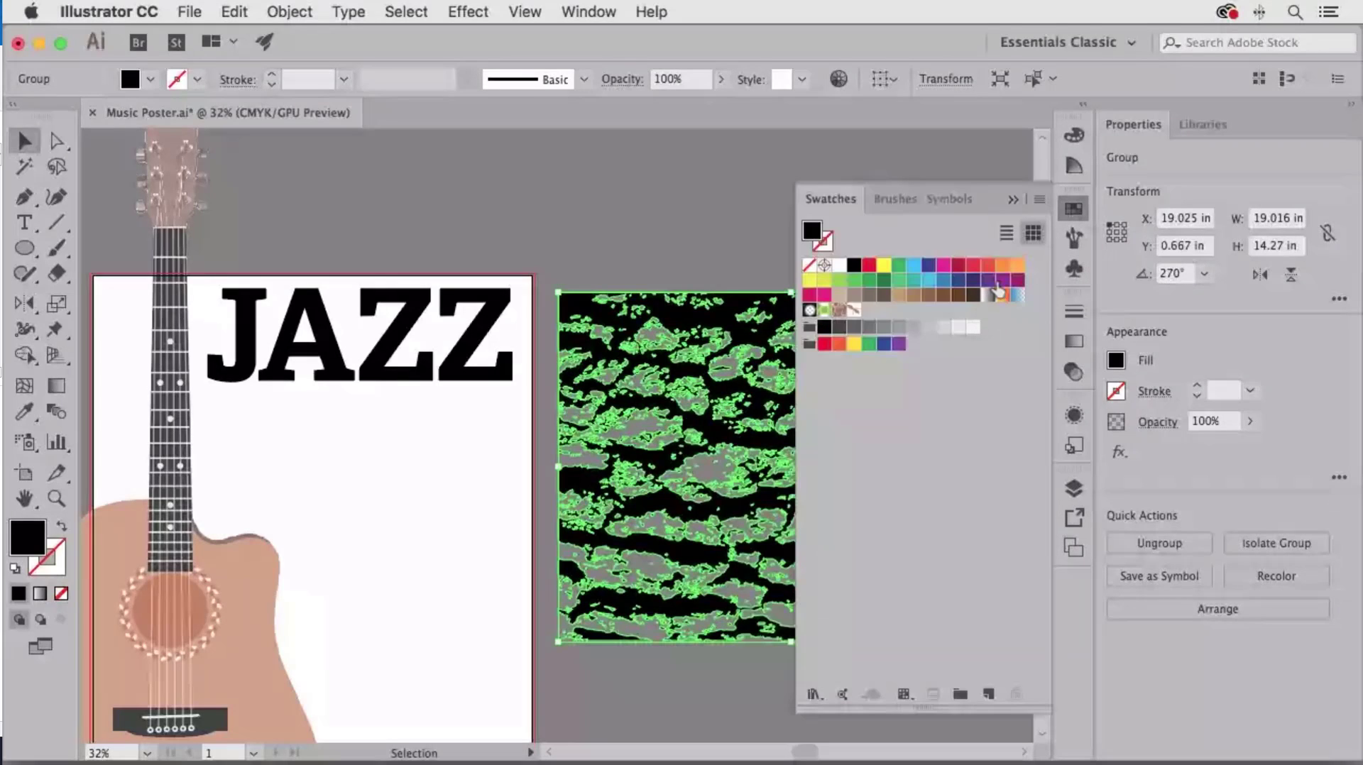
click(1001, 284)
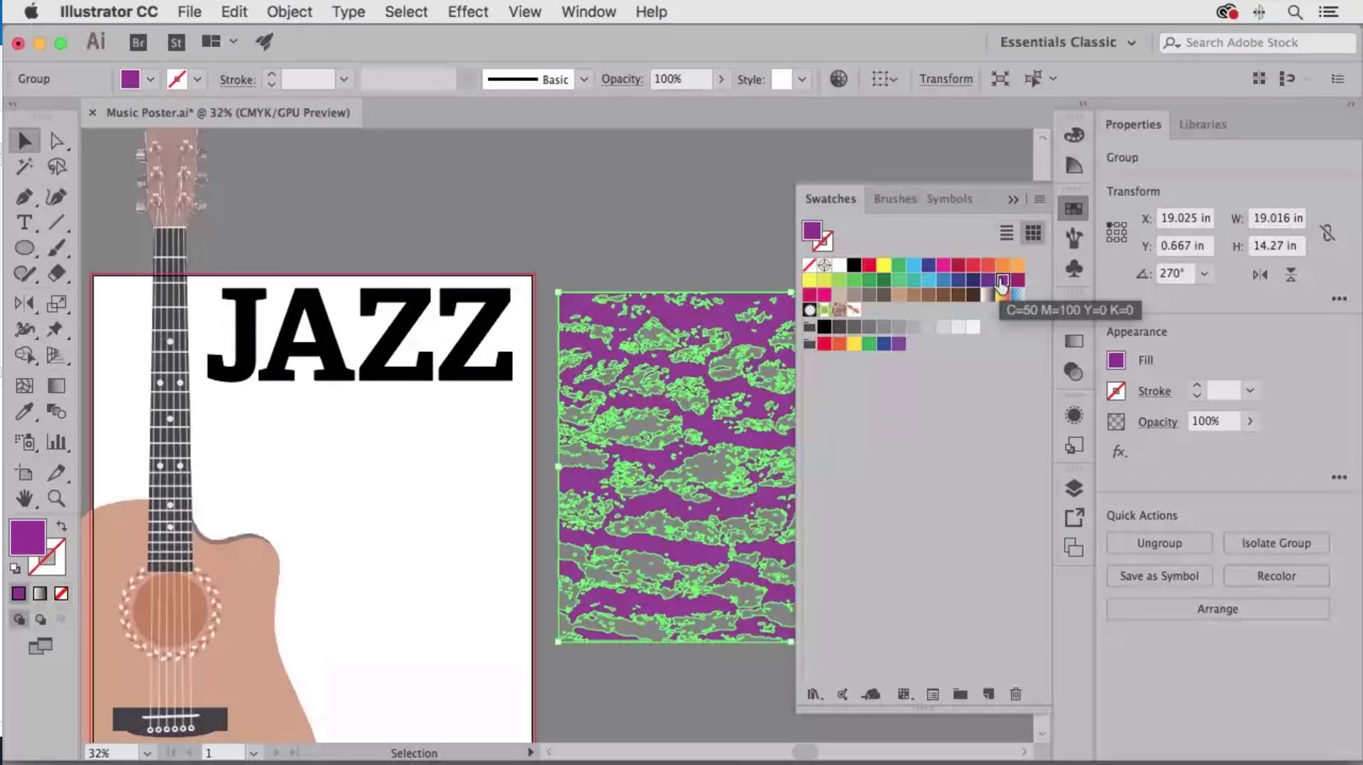
click(556, 167)
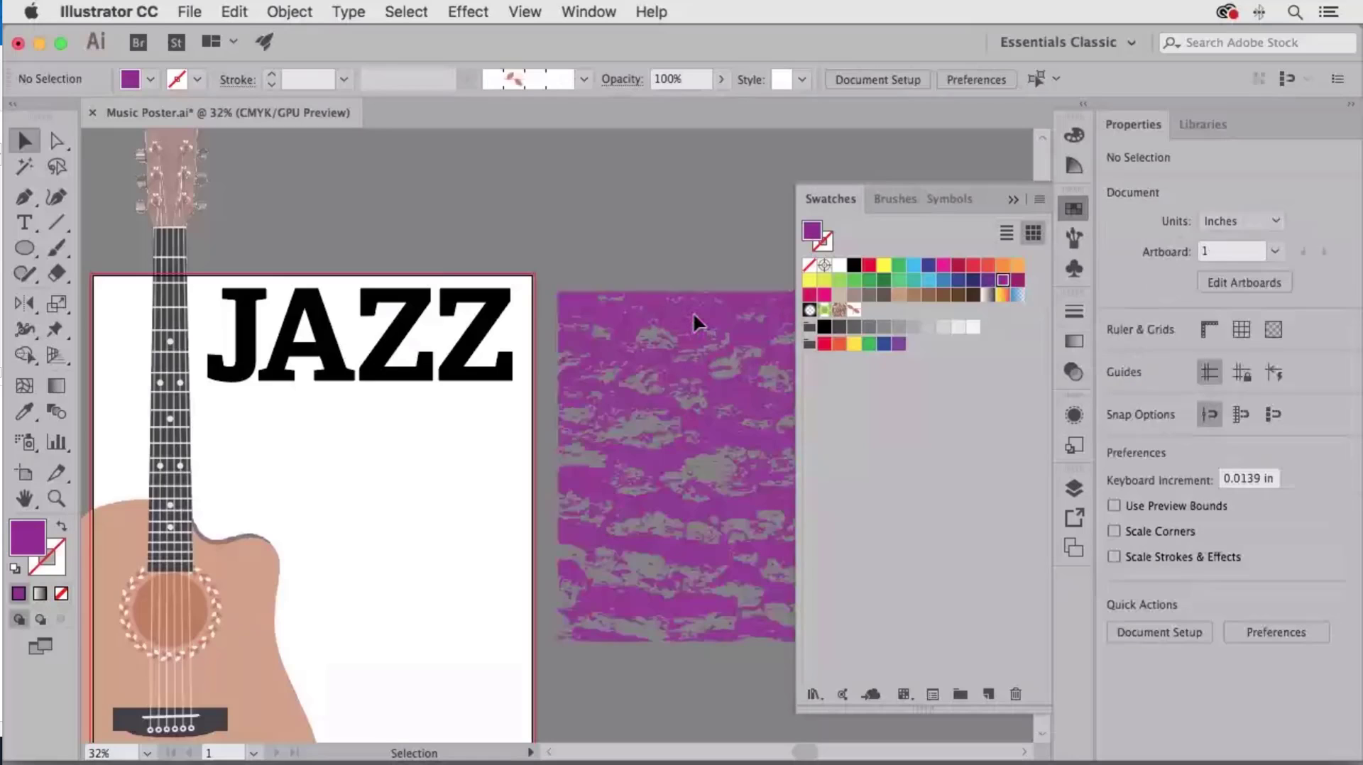
Lighten the bark texture's purple fill proportionally to C 32%, M 64%
click(693, 313)
click(1074, 135)
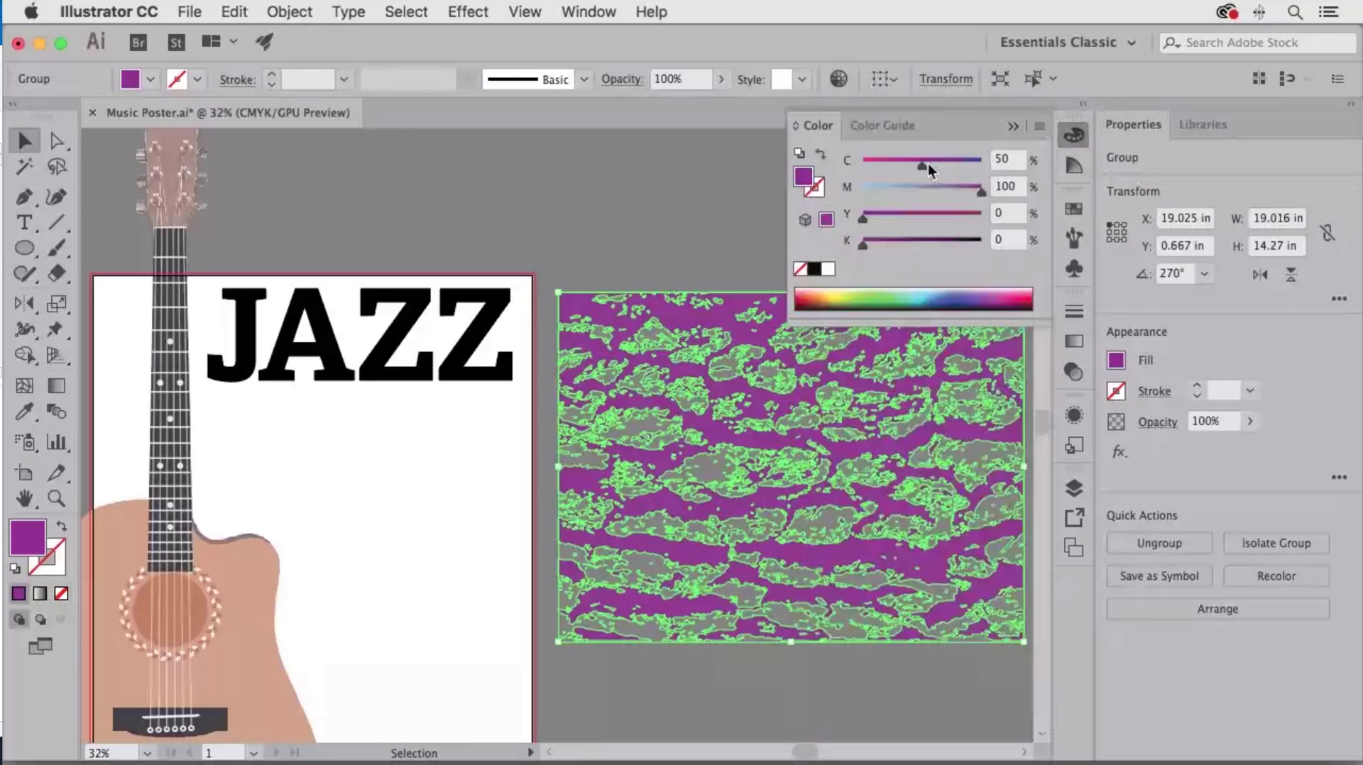
drag(921, 164, 901, 165)
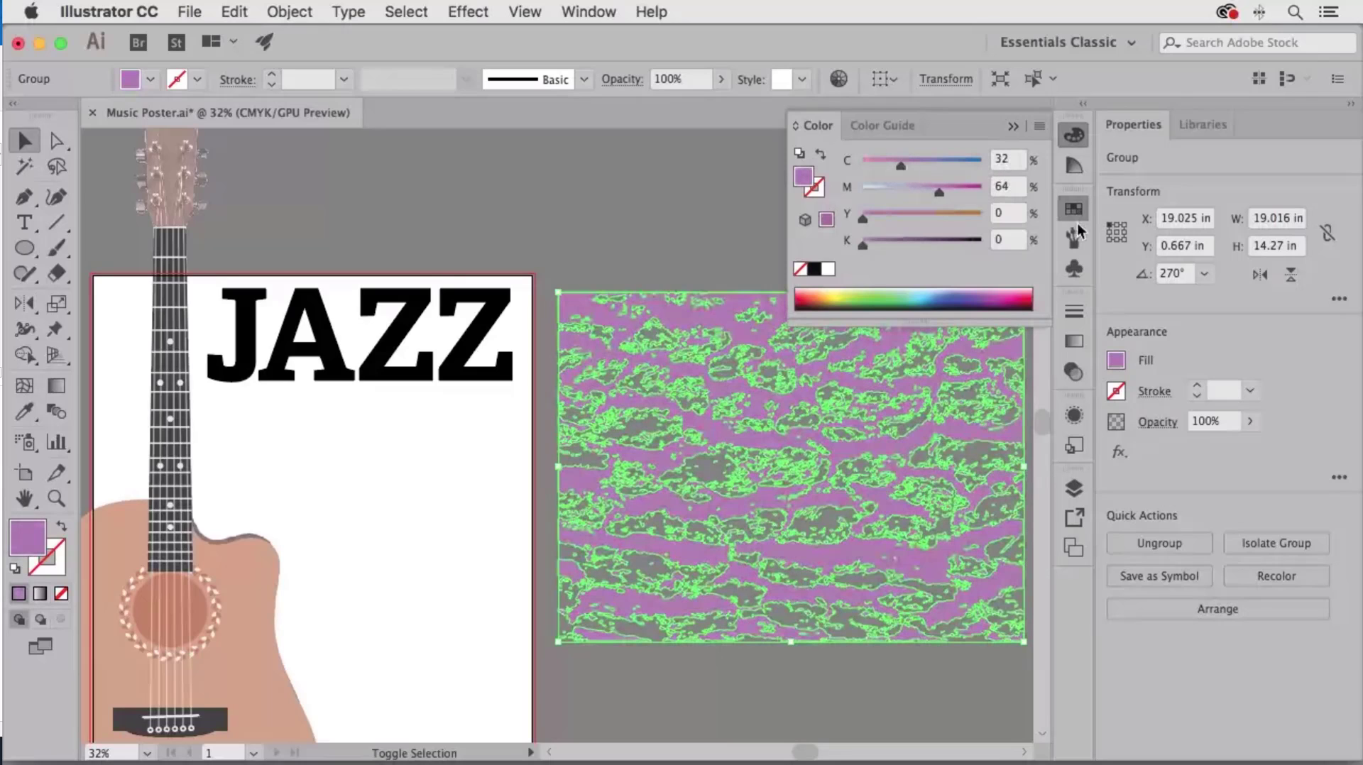
Recolor the bark texture group with a medium blue swatch and deselect it
click(1074, 210)
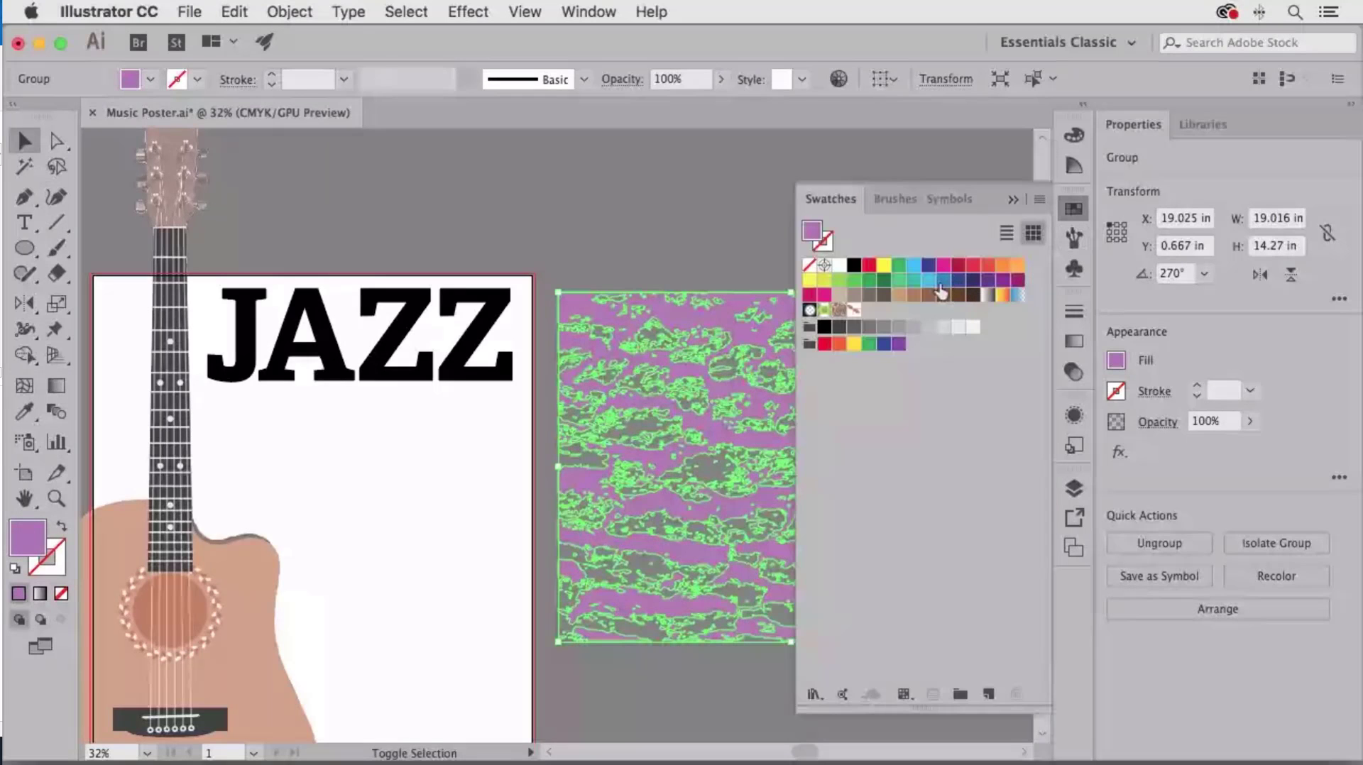
click(943, 281)
click(714, 254)
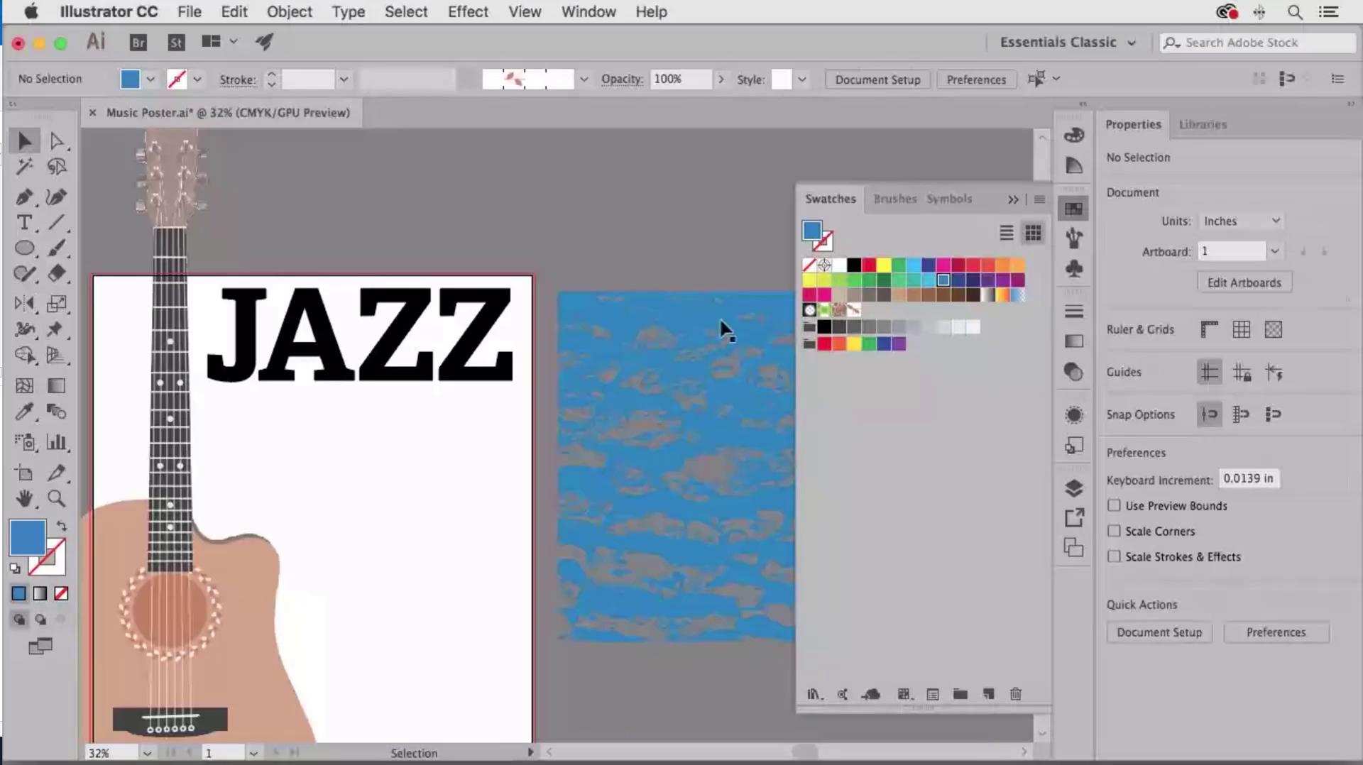
click(1083, 213)
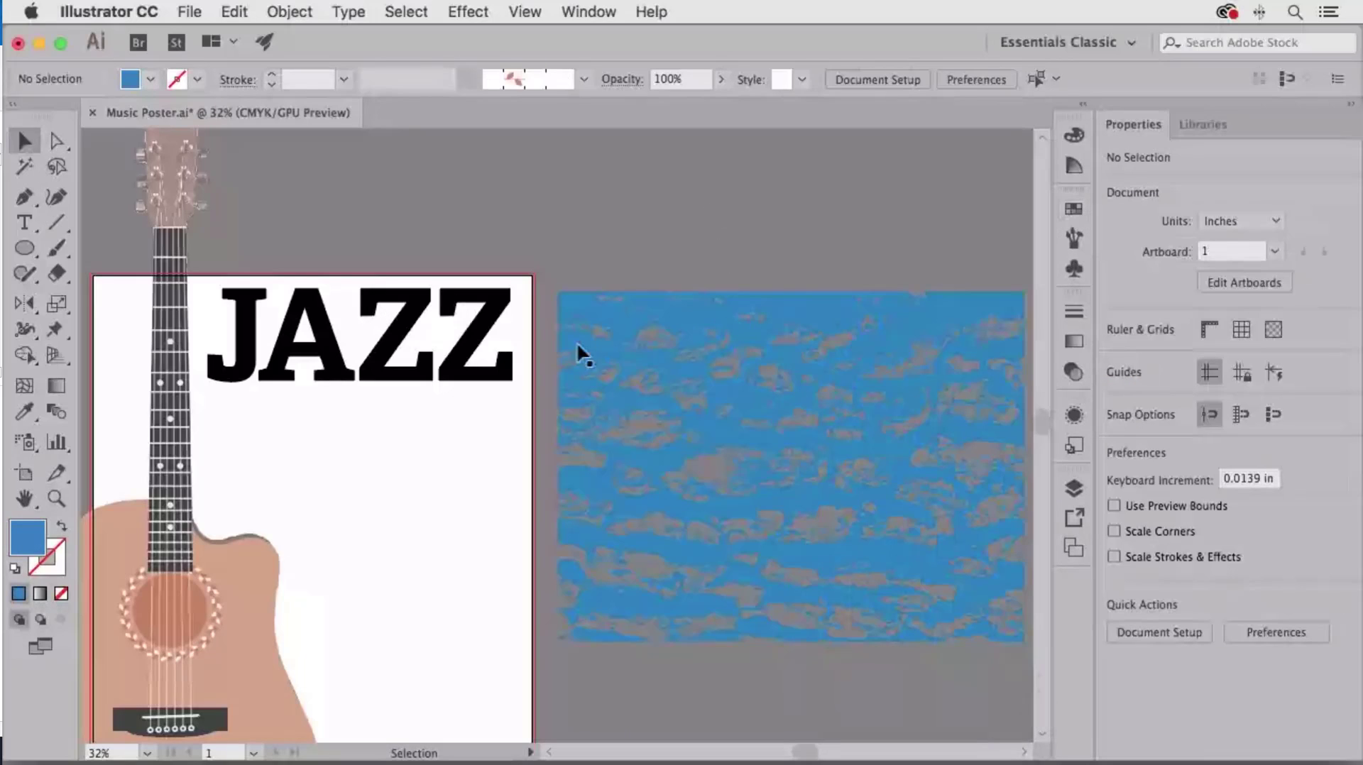
Move the blue bark texture onto the artboard so that it lies behind the whole JAZZ title
click(816, 427)
drag(906, 447, 547, 419)
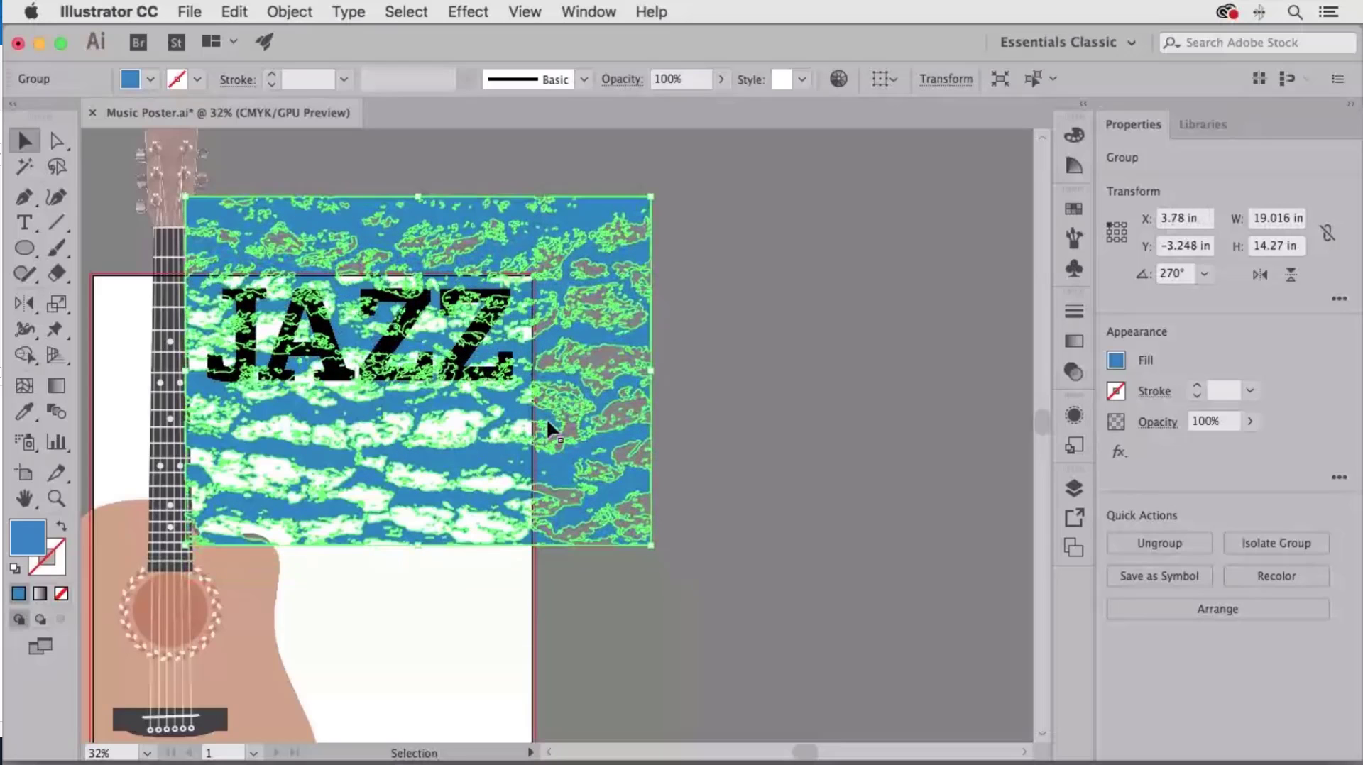
click(774, 348)
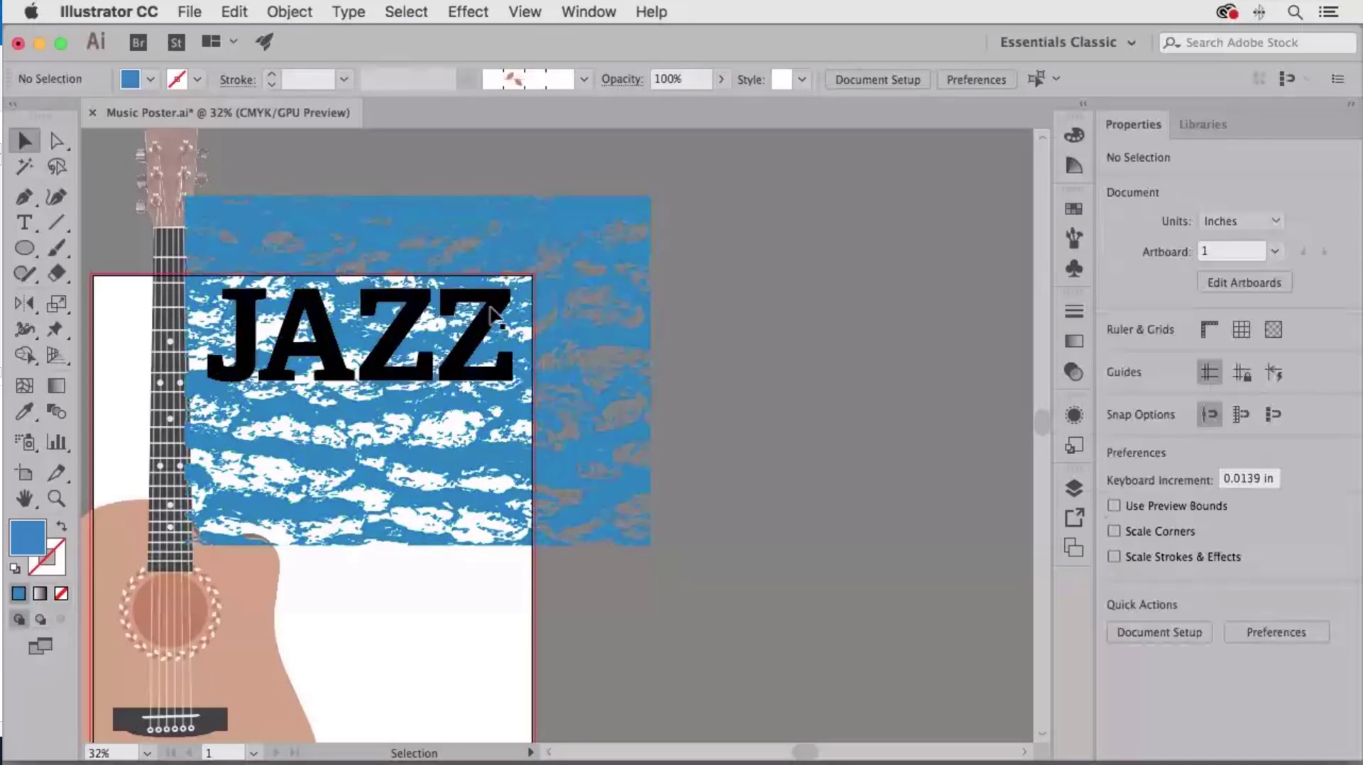
Make a clipping mask from the JAZZ compound path and the bark texture so the texture fills the letters
click(490, 307)
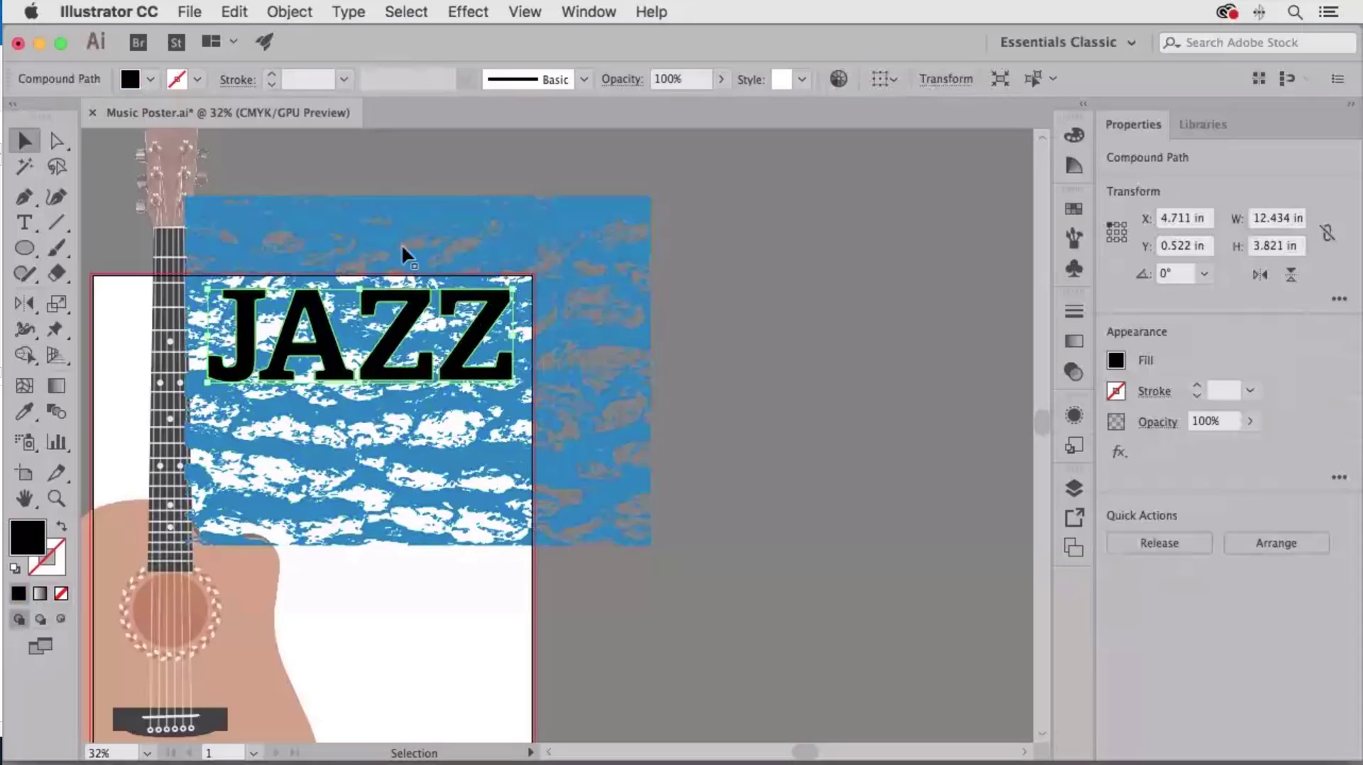
shift+click(406, 208)
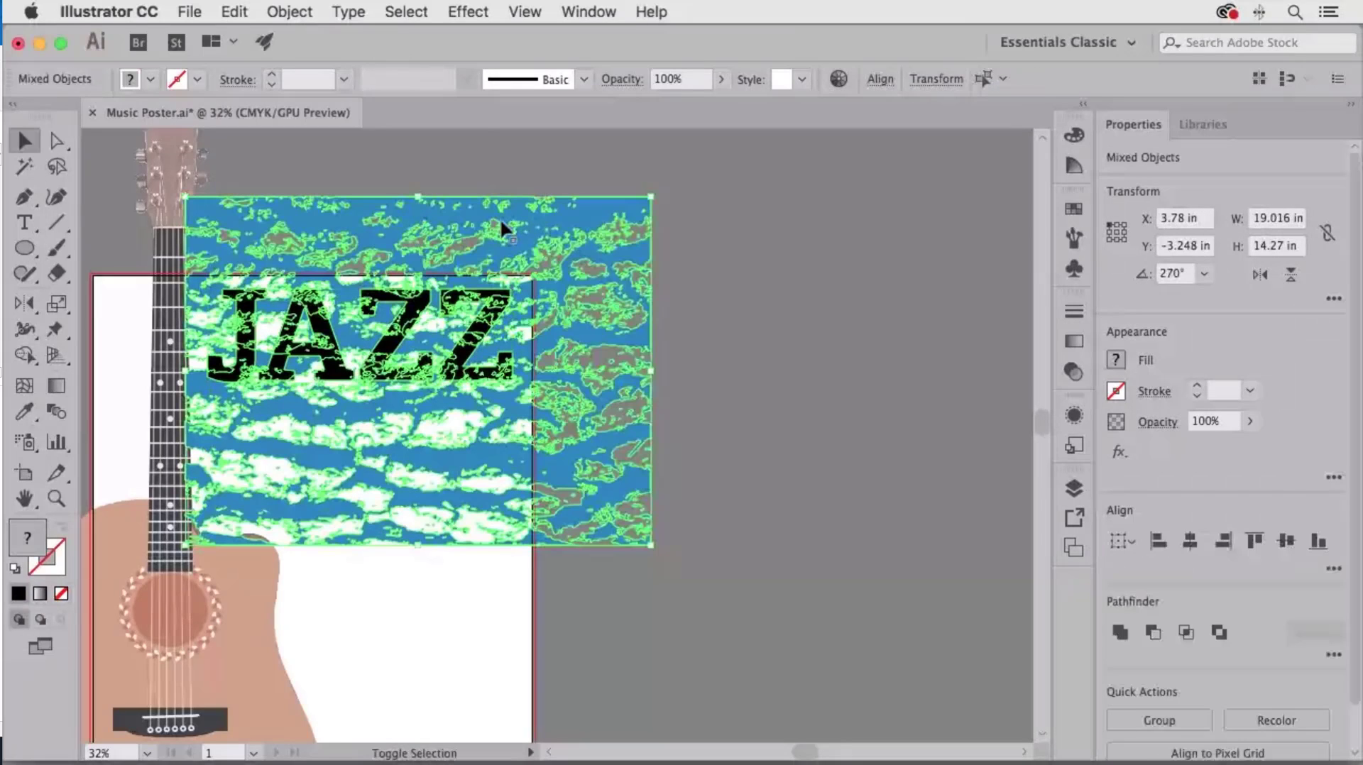
click(287, 10)
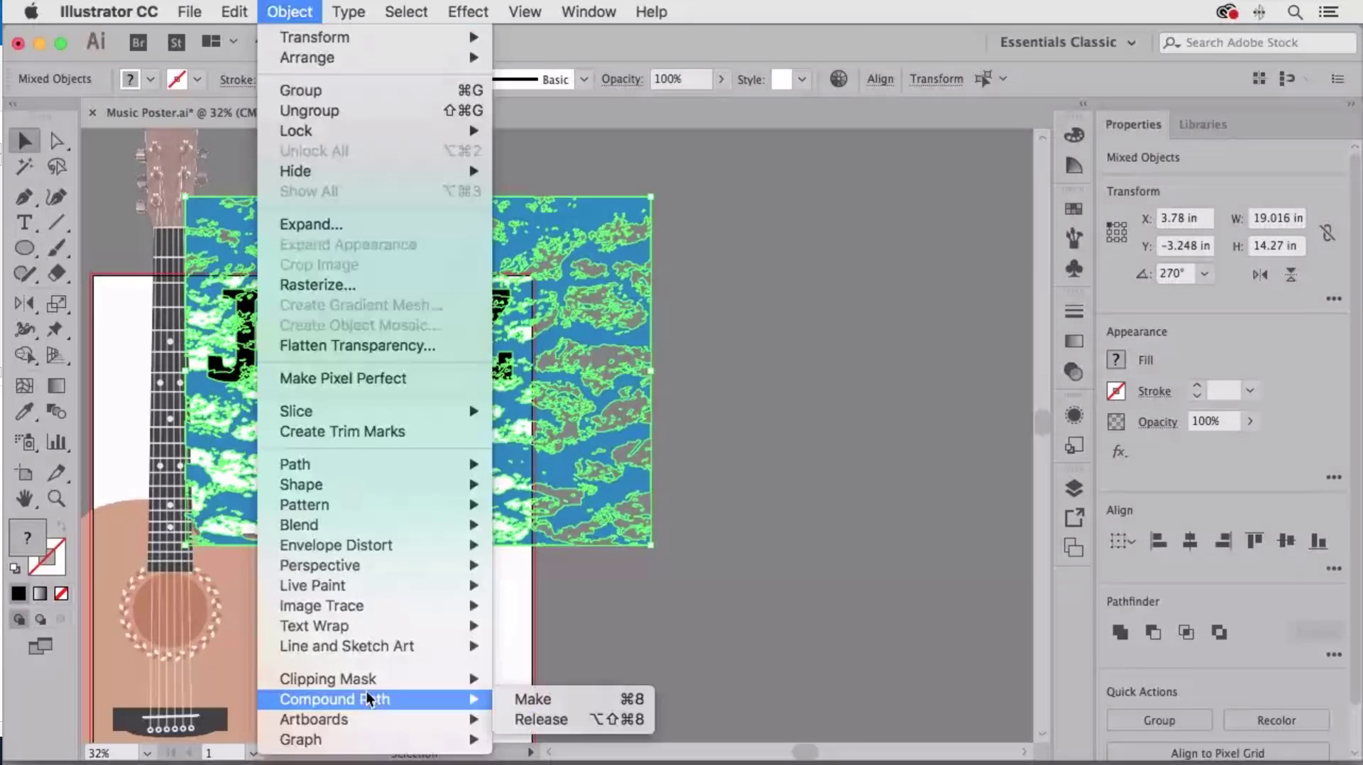
mouse_move(366, 680)
click(574, 683)
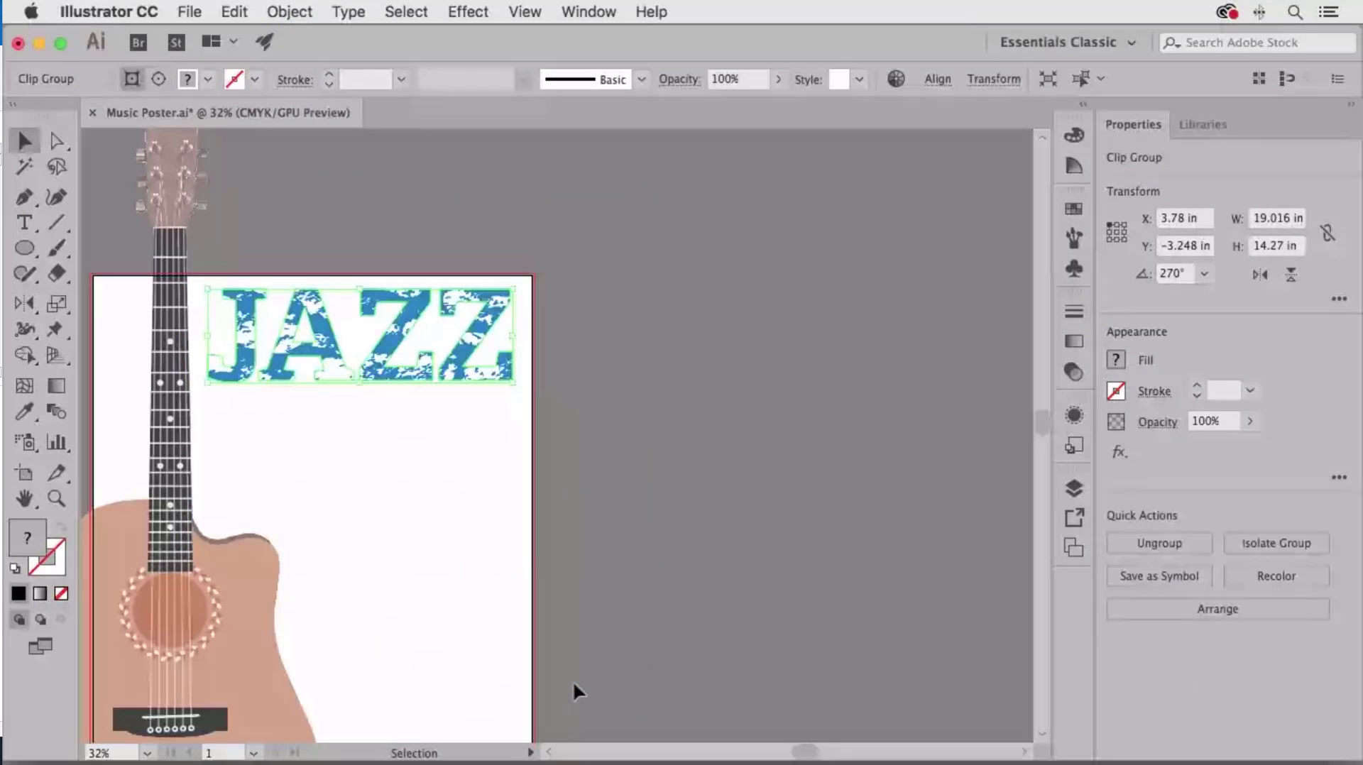
click(576, 389)
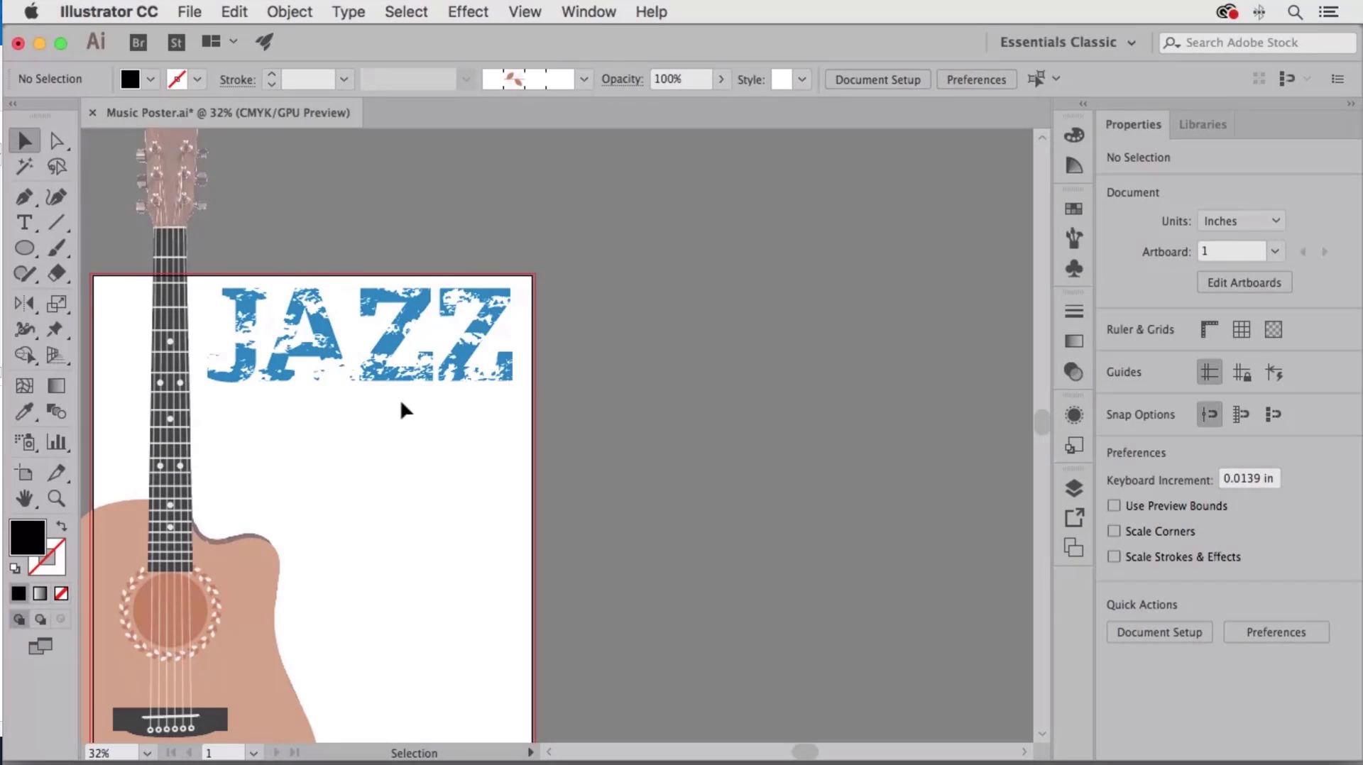
Inspect the masked bark texture by isolating the JAZZ clip group, then exit isolation and deselect the title
click(462, 335)
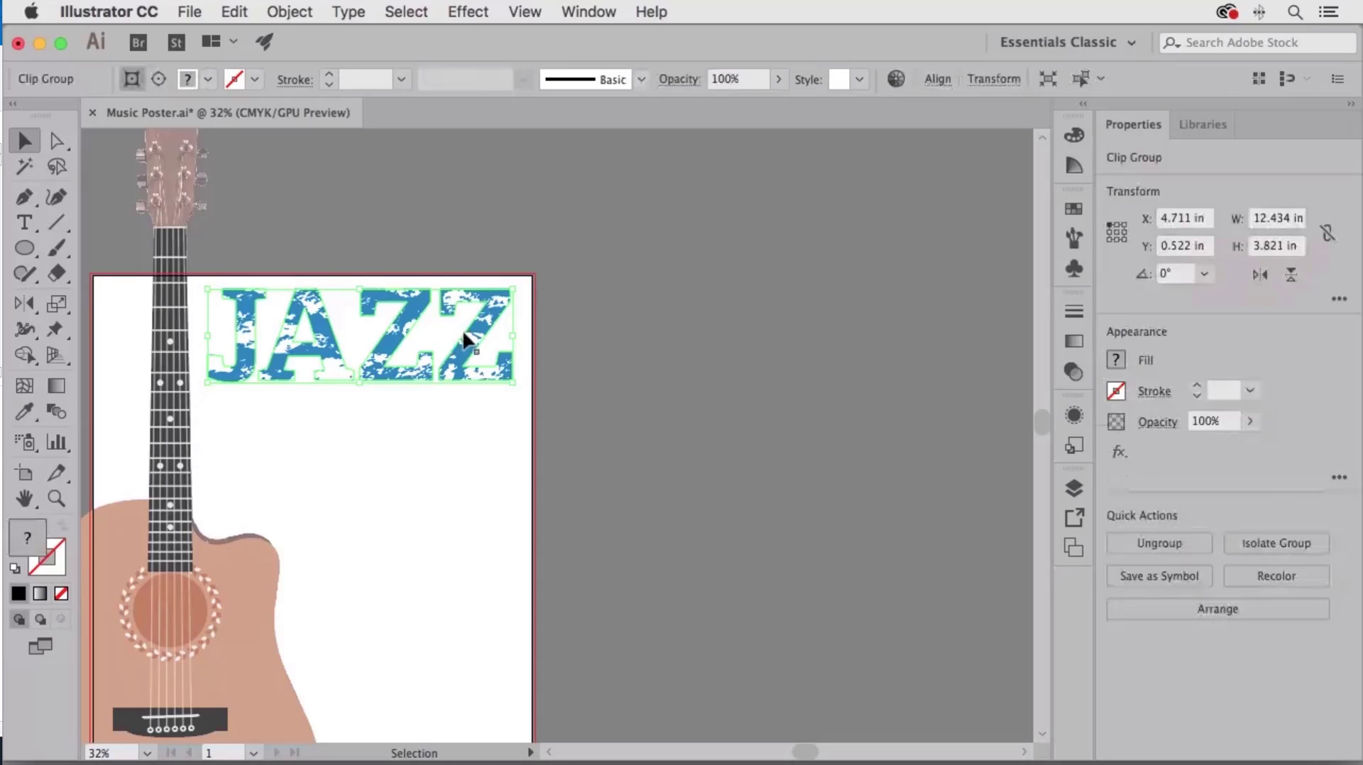
double_click(463, 333)
click(463, 334)
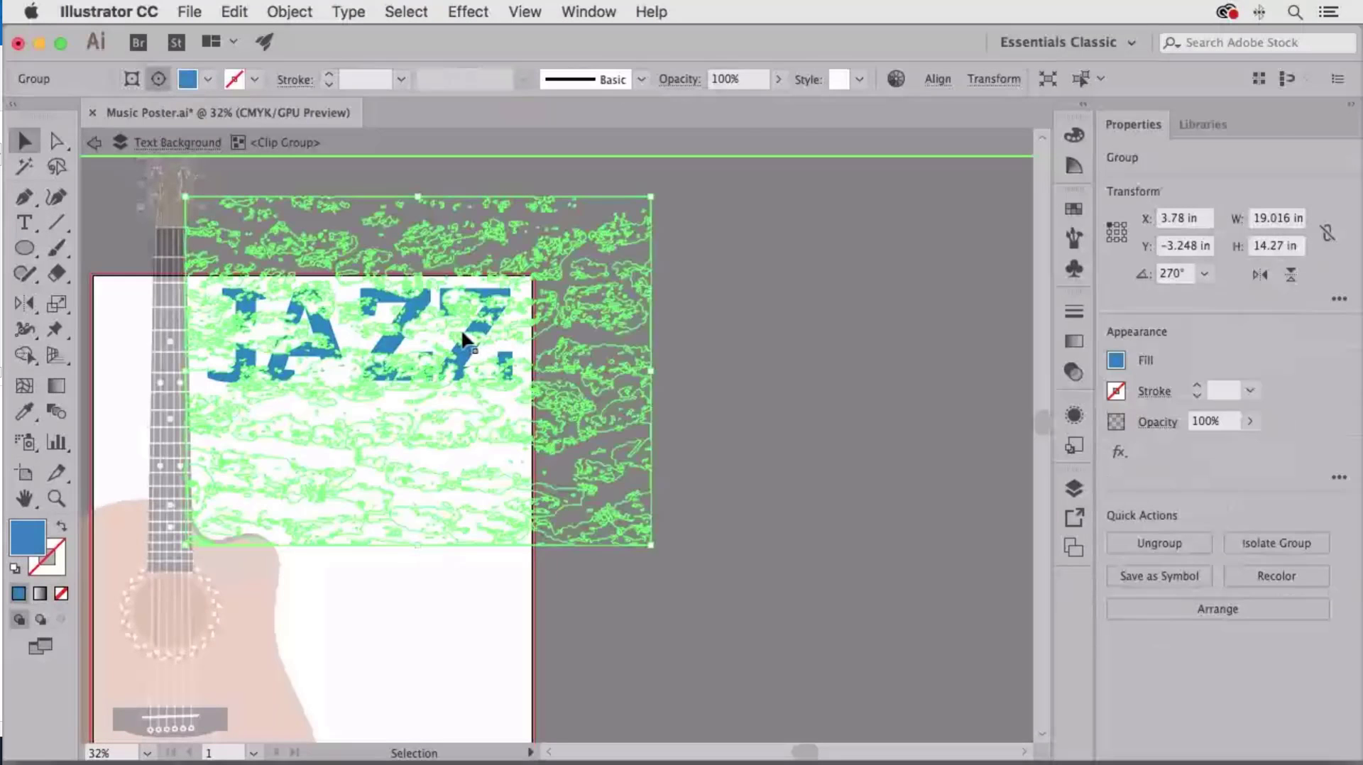
double_click(656, 339)
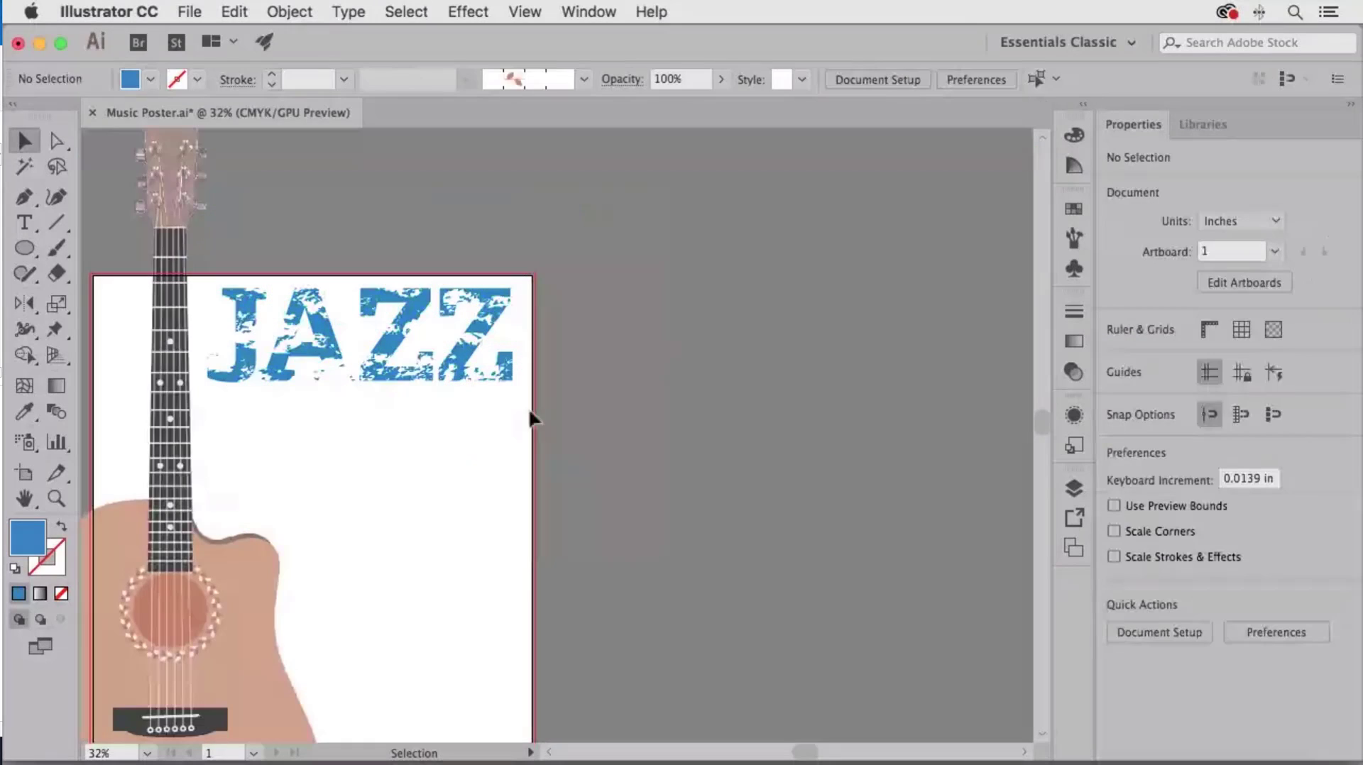
click(470, 337)
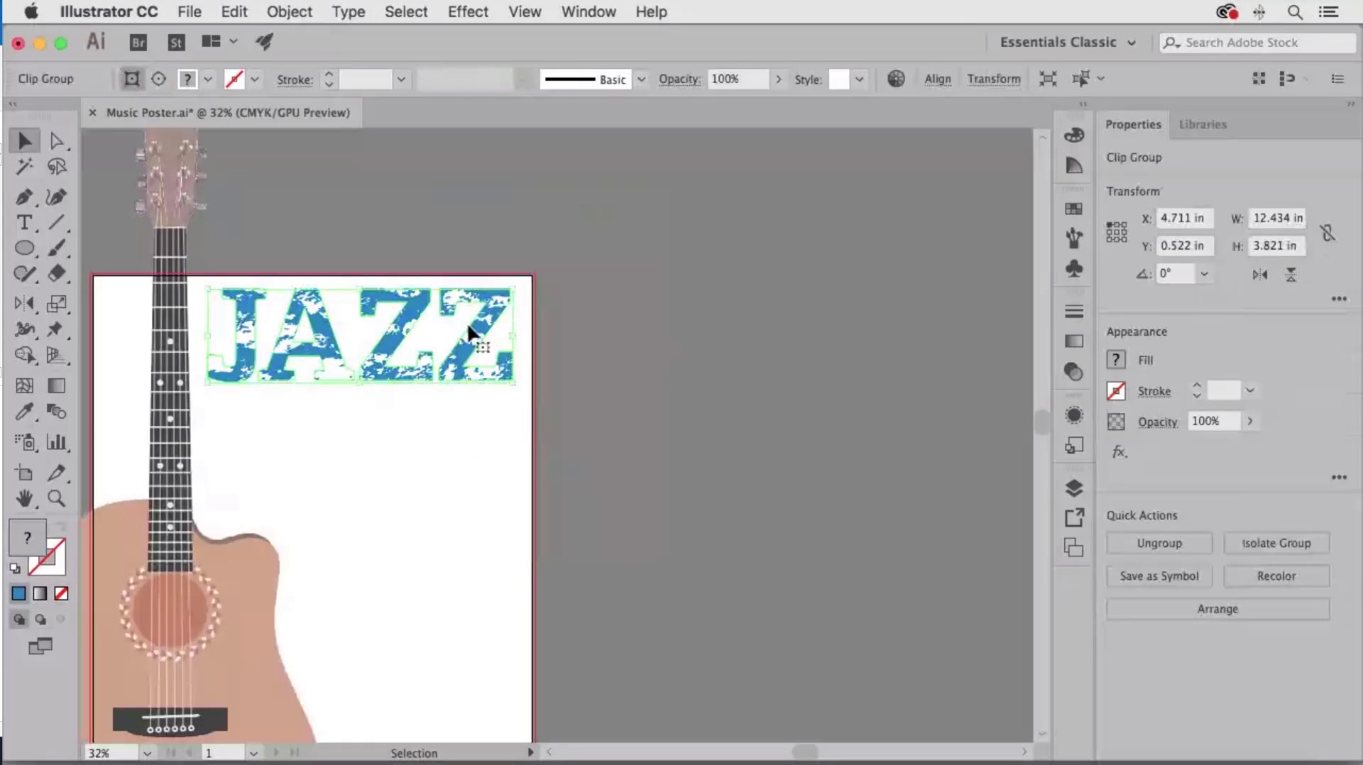
key(super+shift+a)
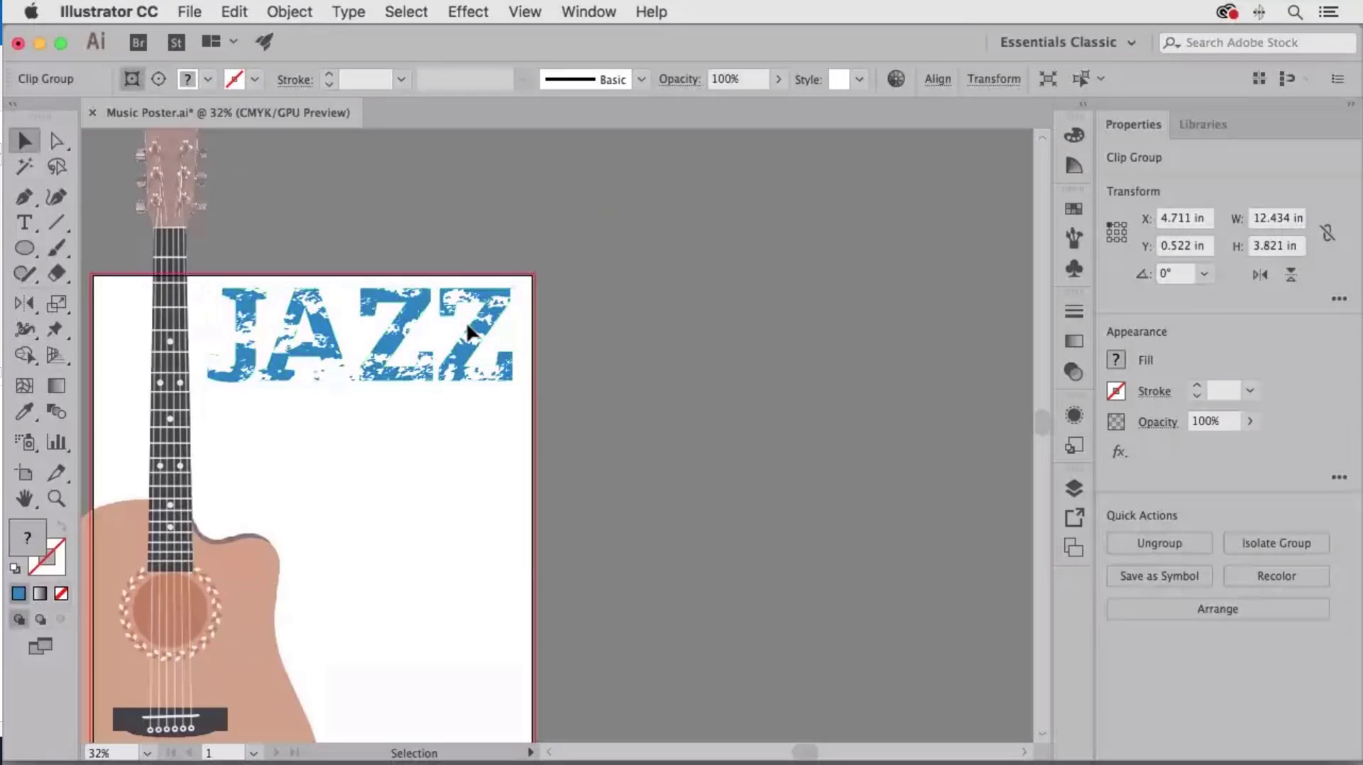
Isolate the JAZZ clip group and fill its compound path with the C=100 M=95 Y=5 K=0 blue swatch, finishing outside isolation mode
click(469, 335)
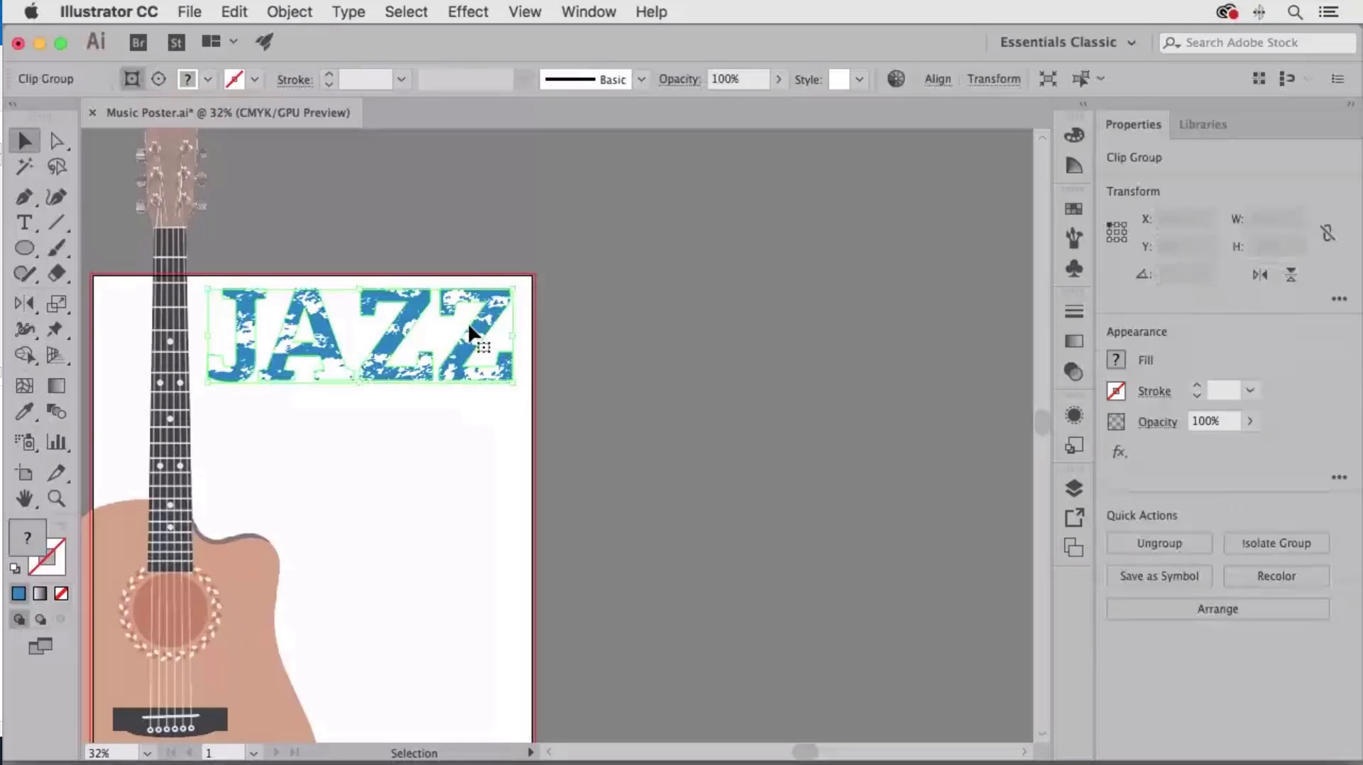
double_click(470, 337)
key(super+shift+a)
click(478, 342)
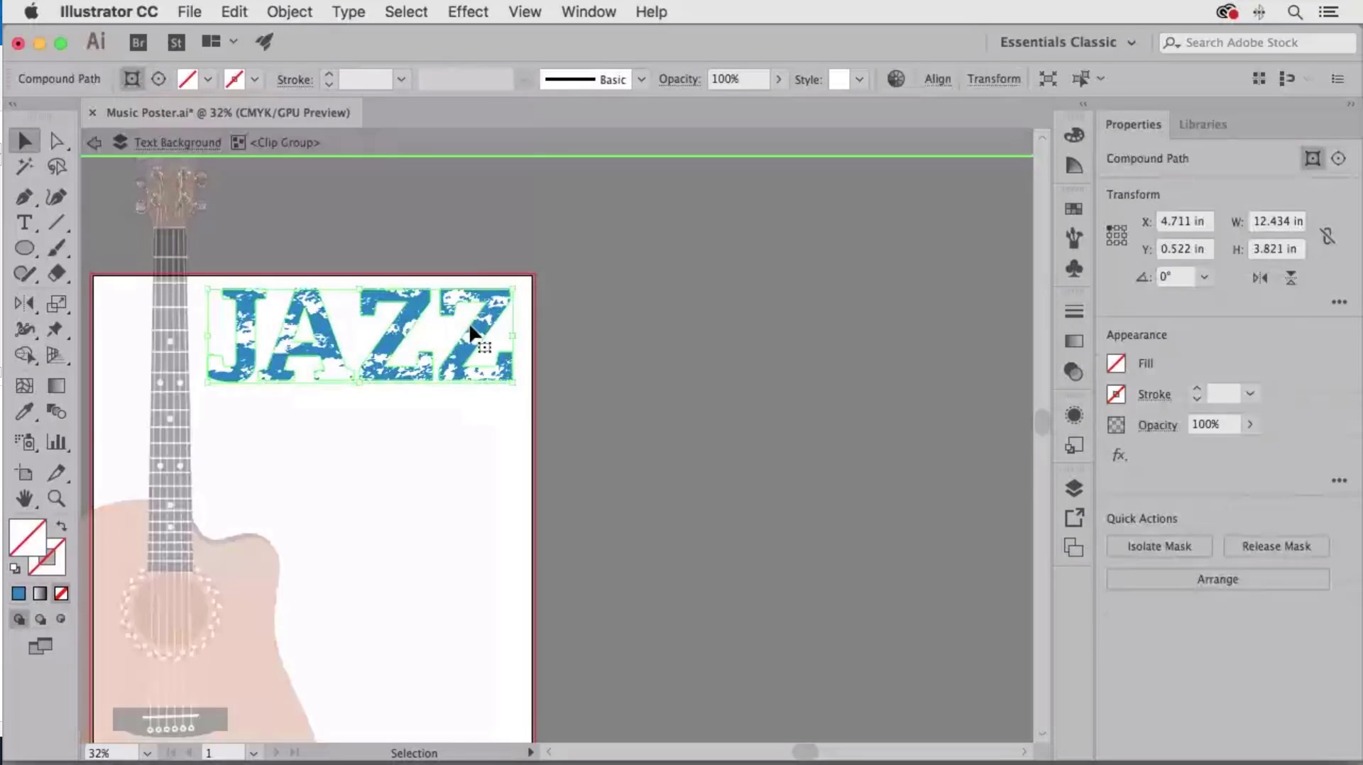
click(1073, 210)
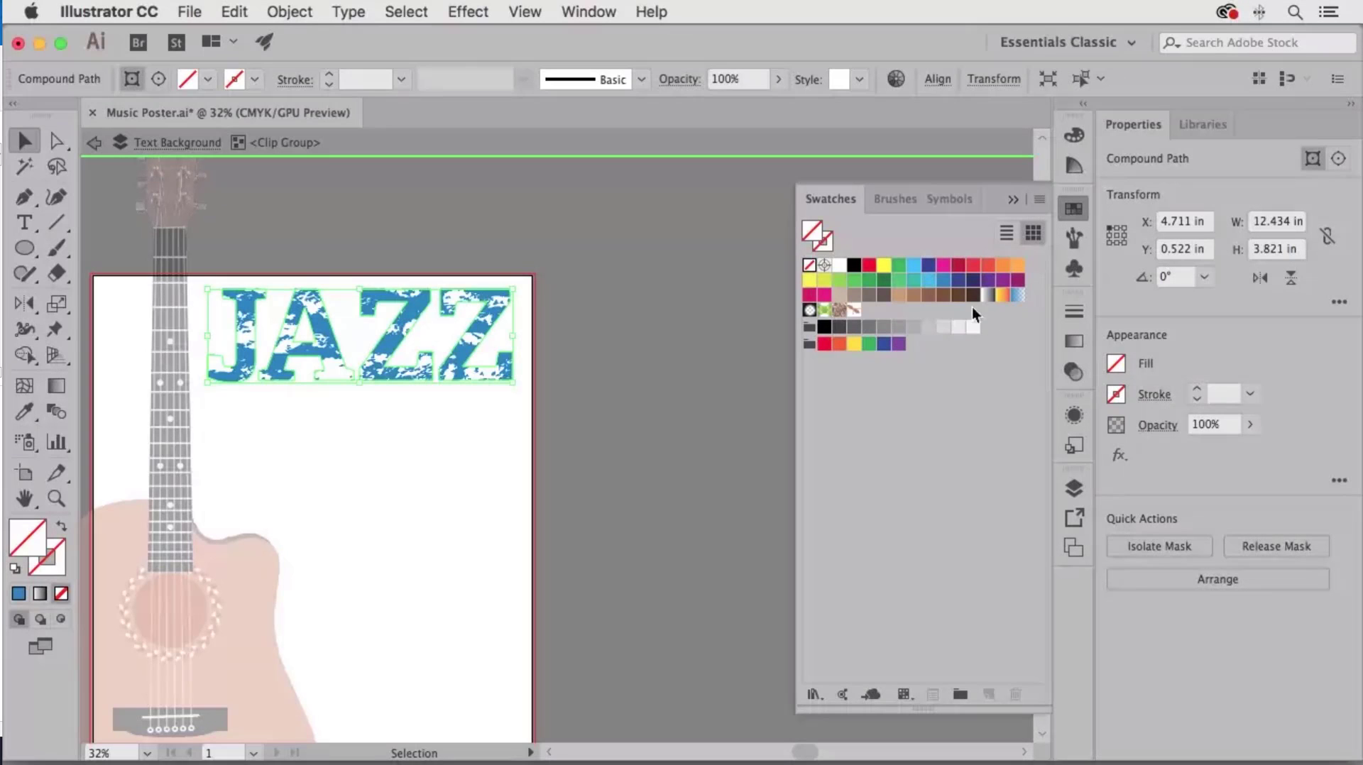
click(958, 281)
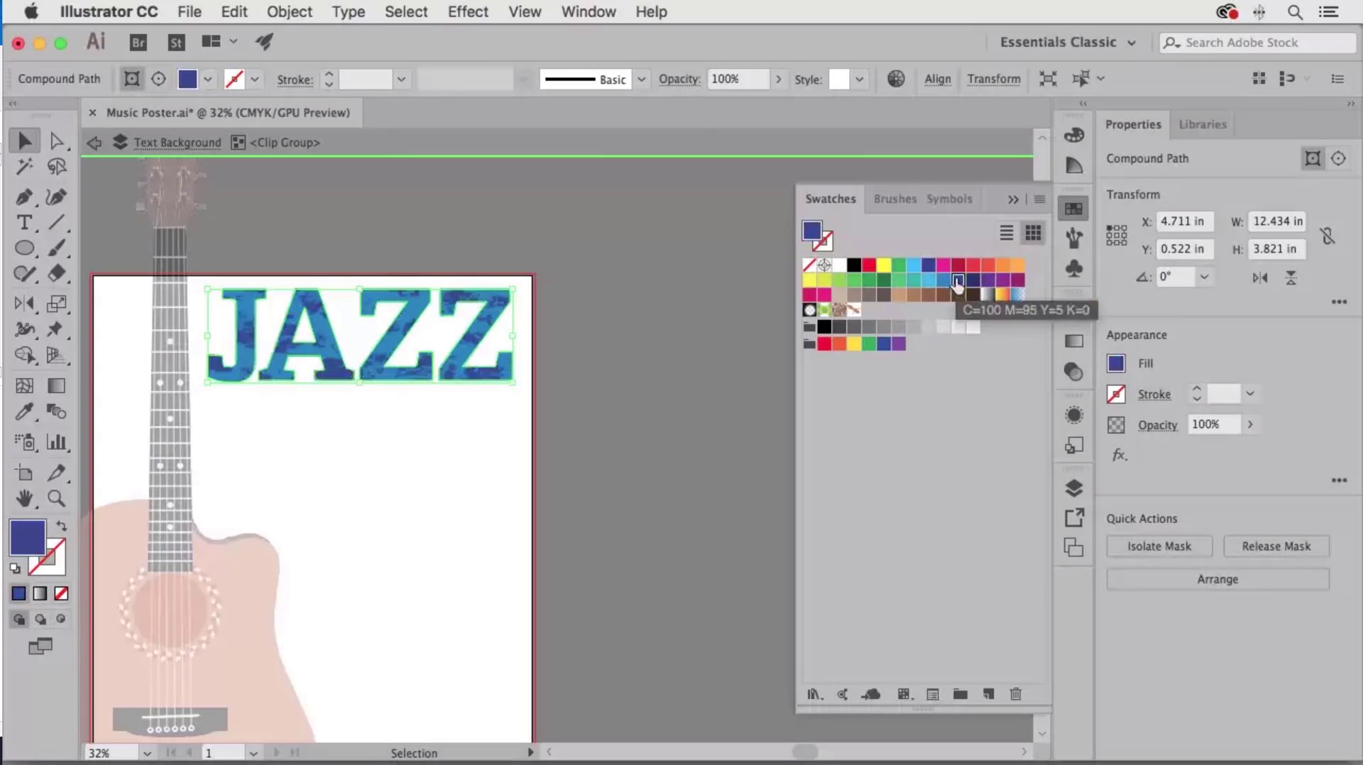
click(676, 329)
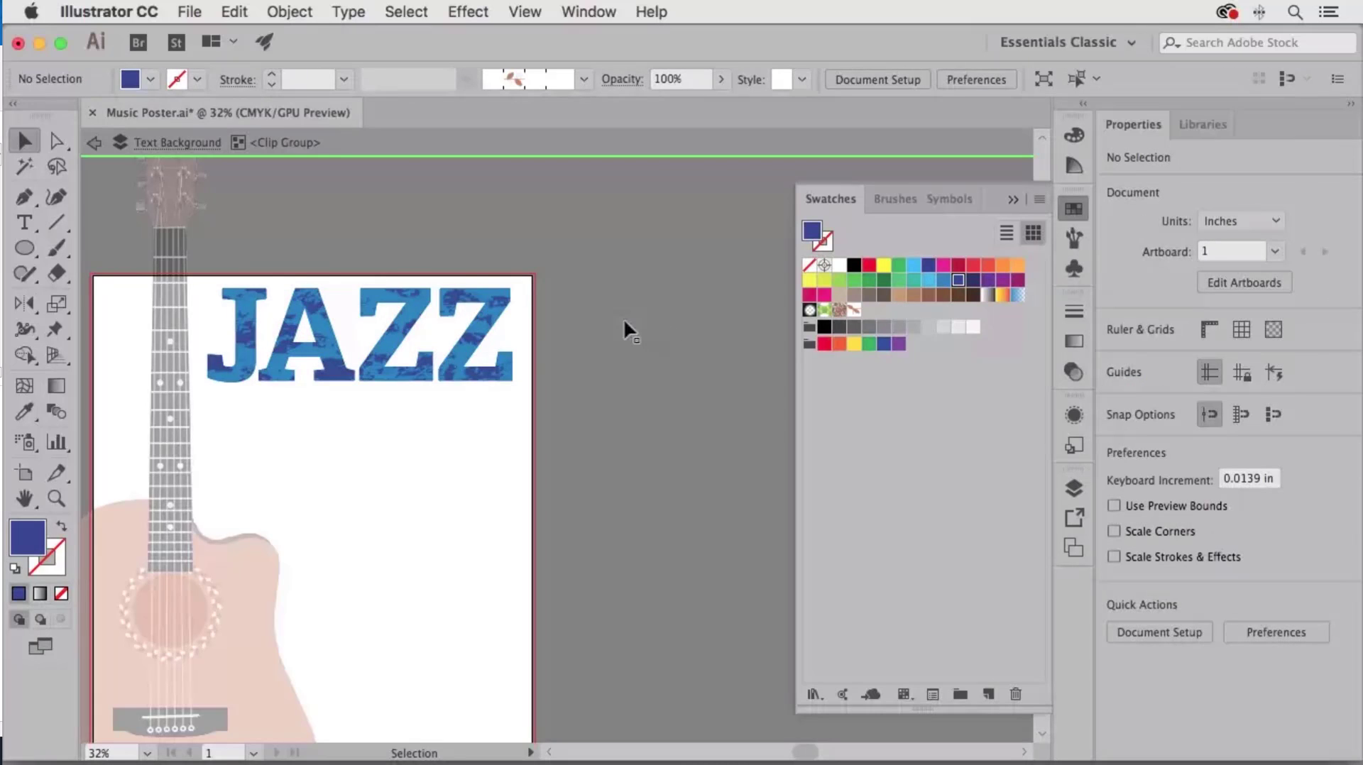
click(624, 323)
click(692, 301)
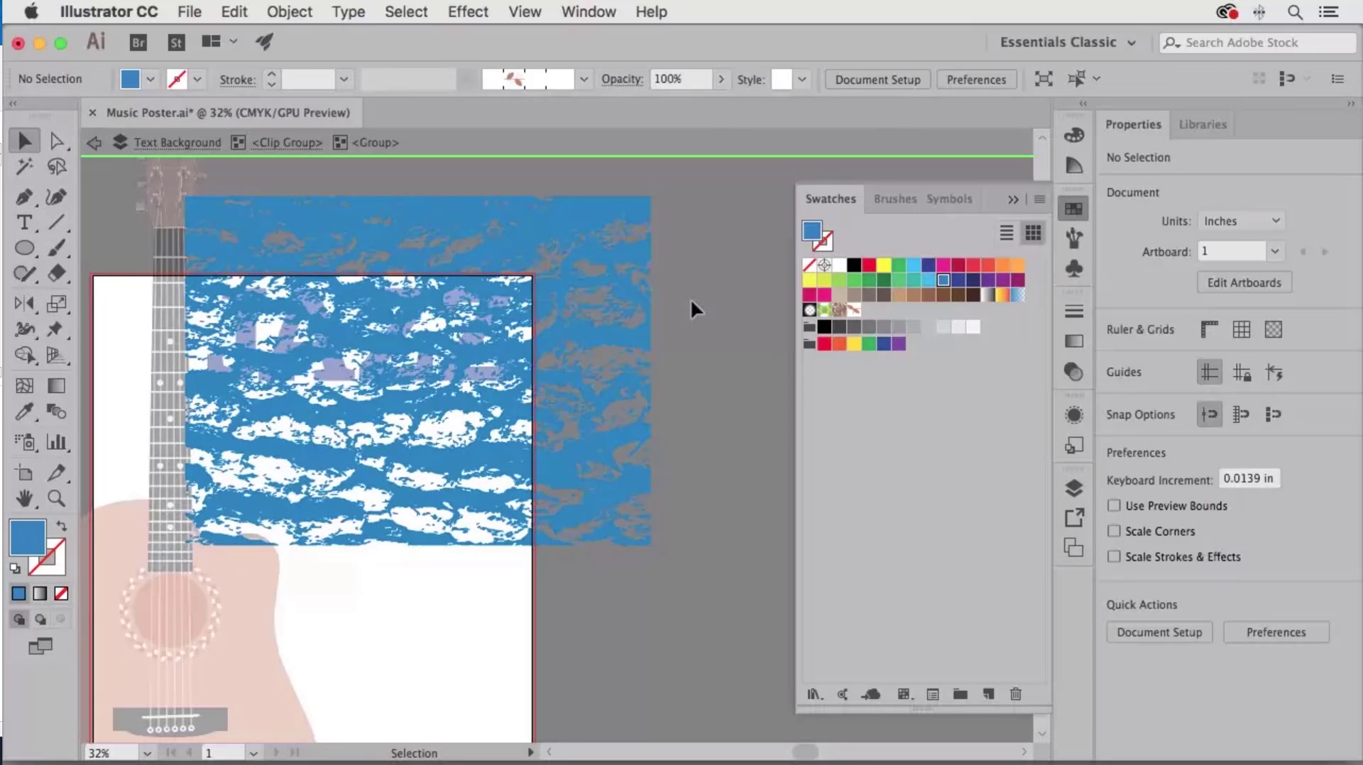
double_click(690, 299)
scroll(529, 412, left, 3)
scroll(542, 304, down, 2)
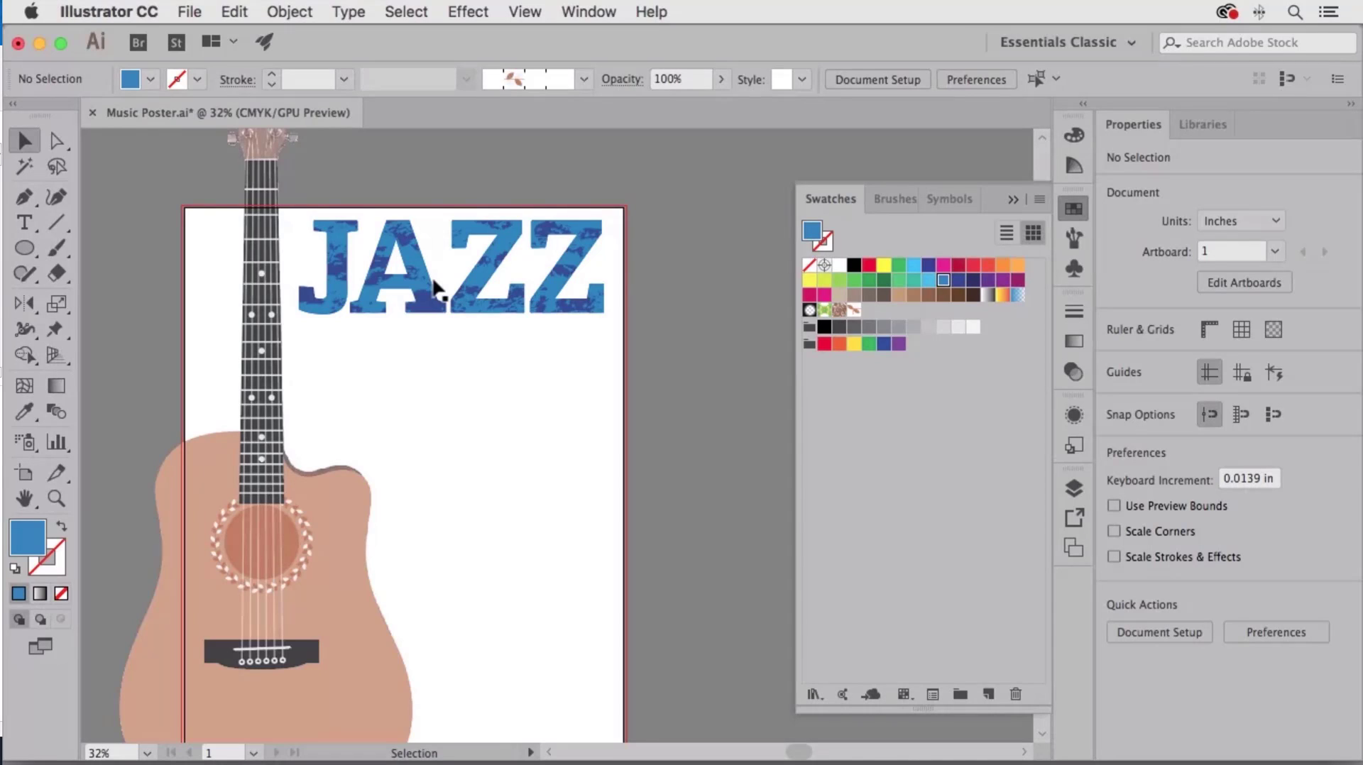
Set the fill of the compound path inside the JAZZ clip group back to None and exit isolation mode
click(487, 259)
double_click(488, 261)
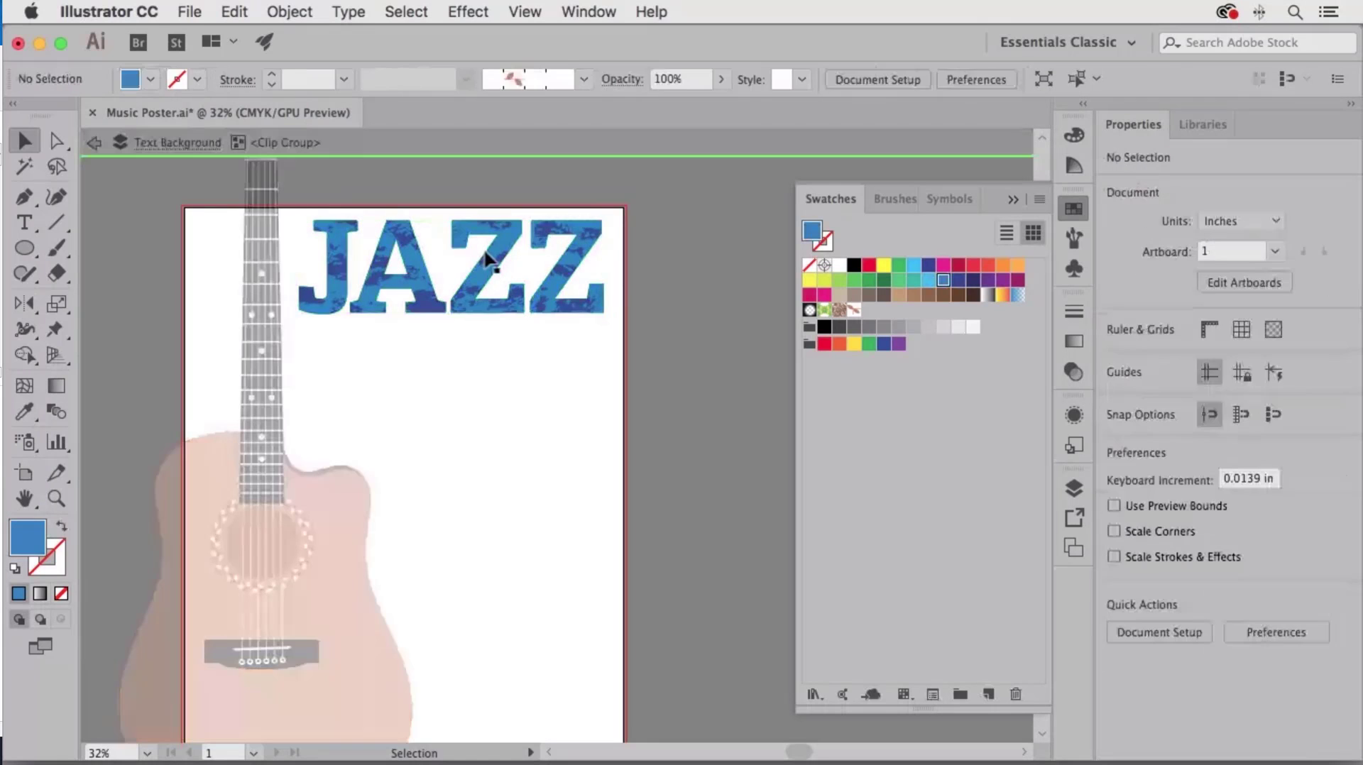
click(487, 263)
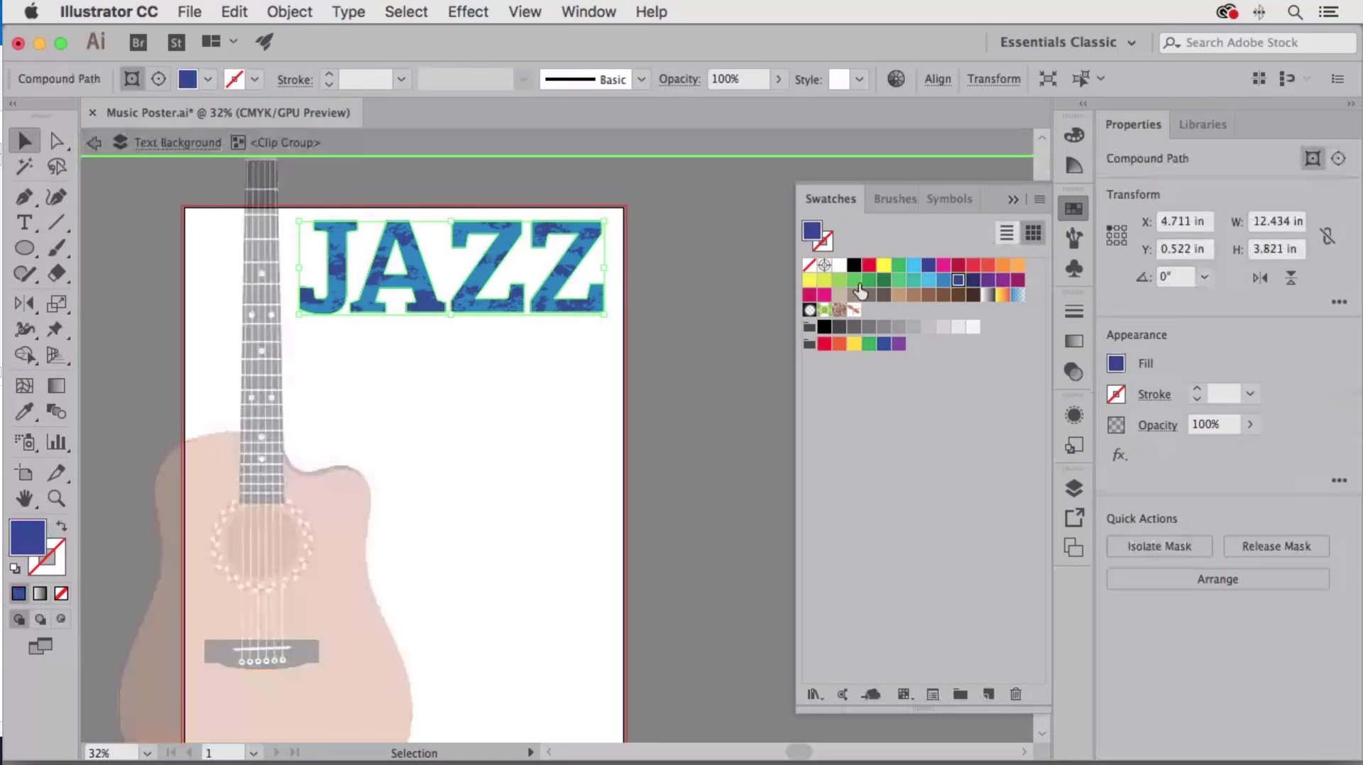
click(808, 265)
click(657, 263)
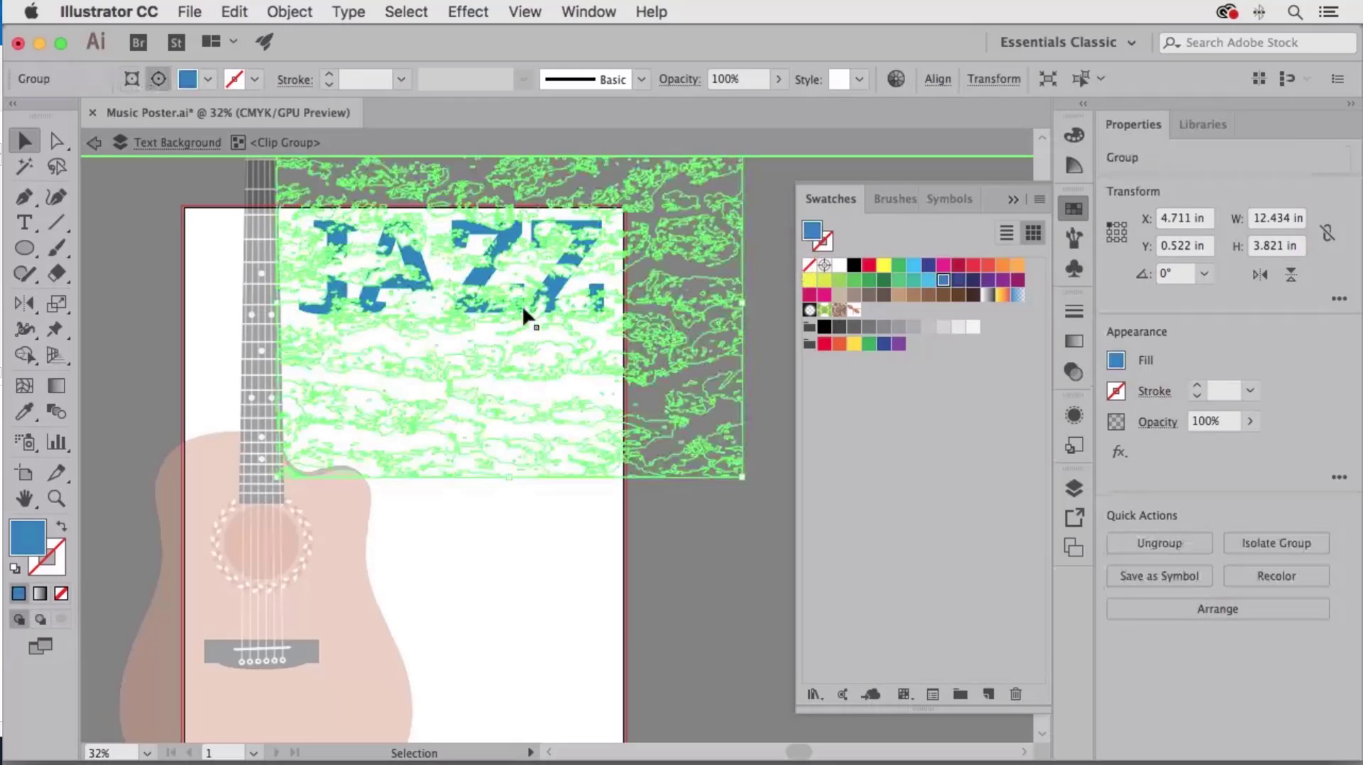
double_click(765, 246)
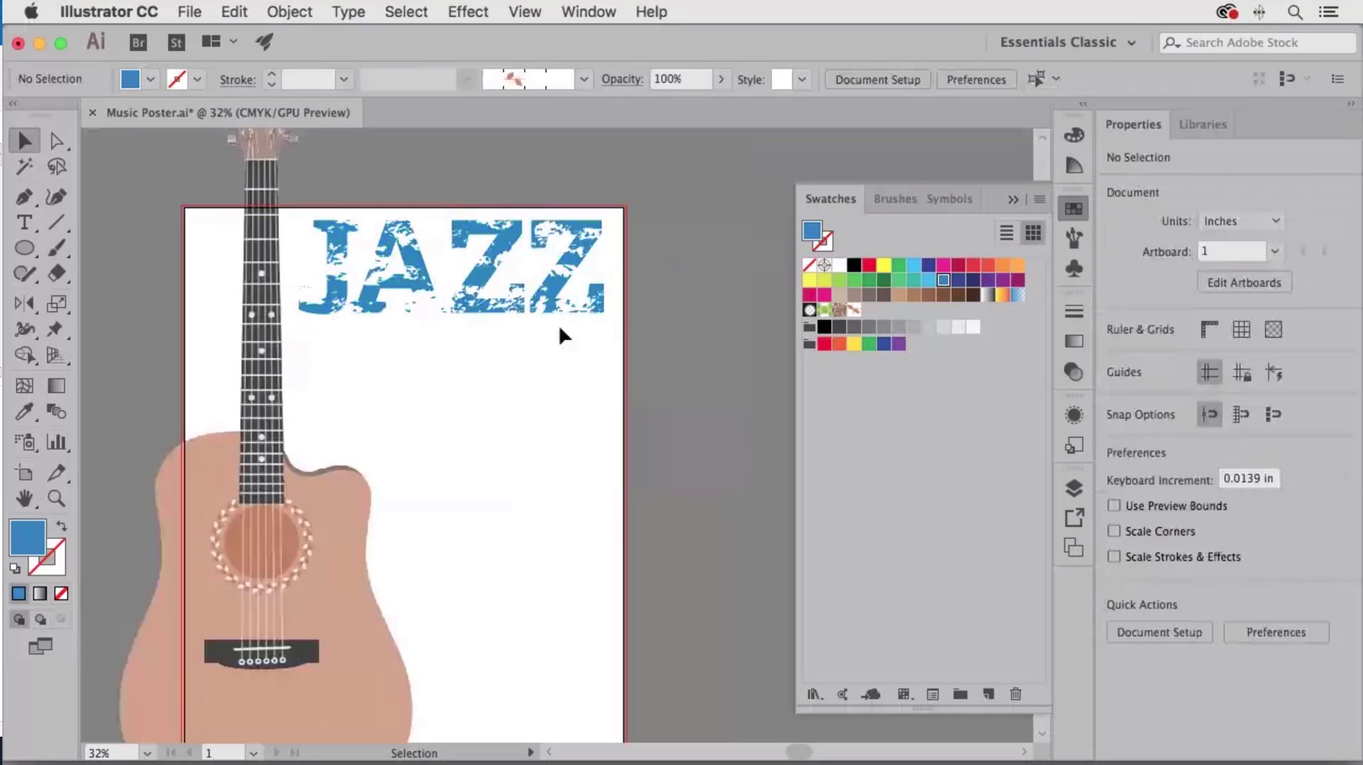